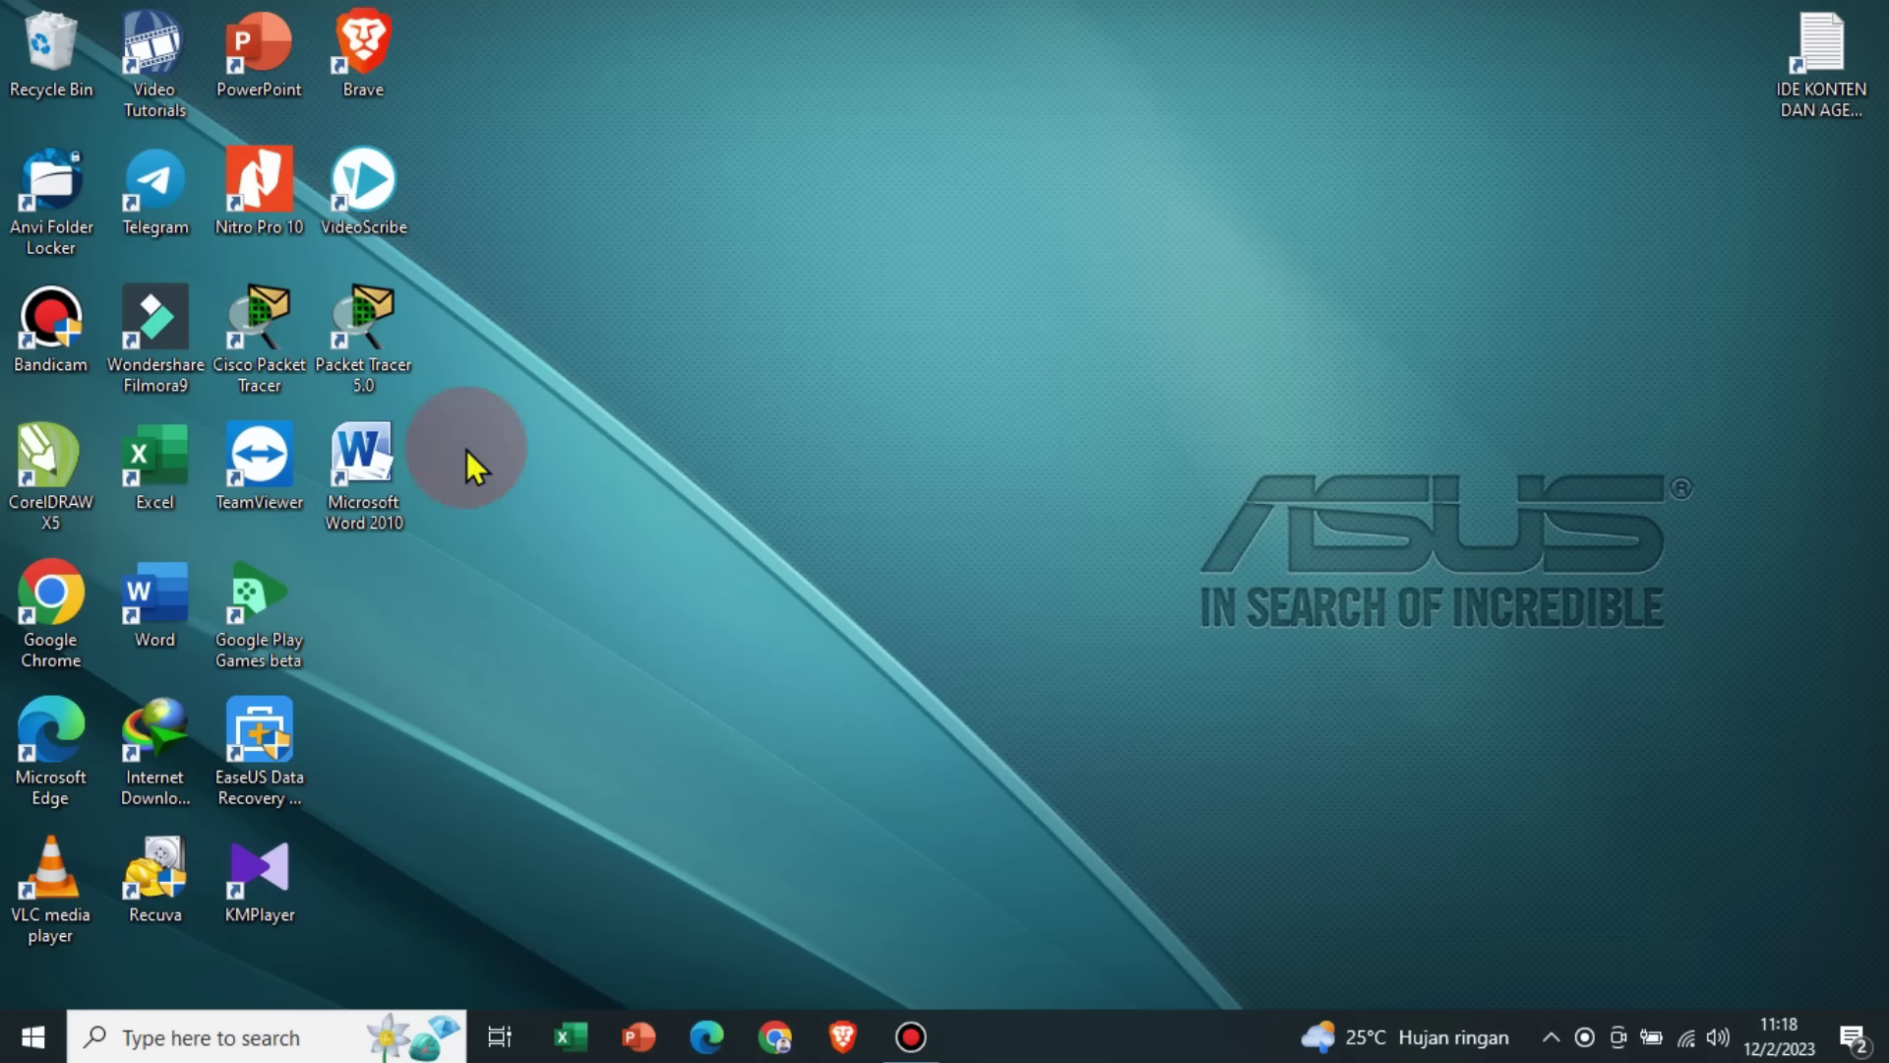
Open Google Chrome and search Google for "DRIVER PRINTER EPSON L3210"
{"action": "left_click", "coordinate": [63, 622]}
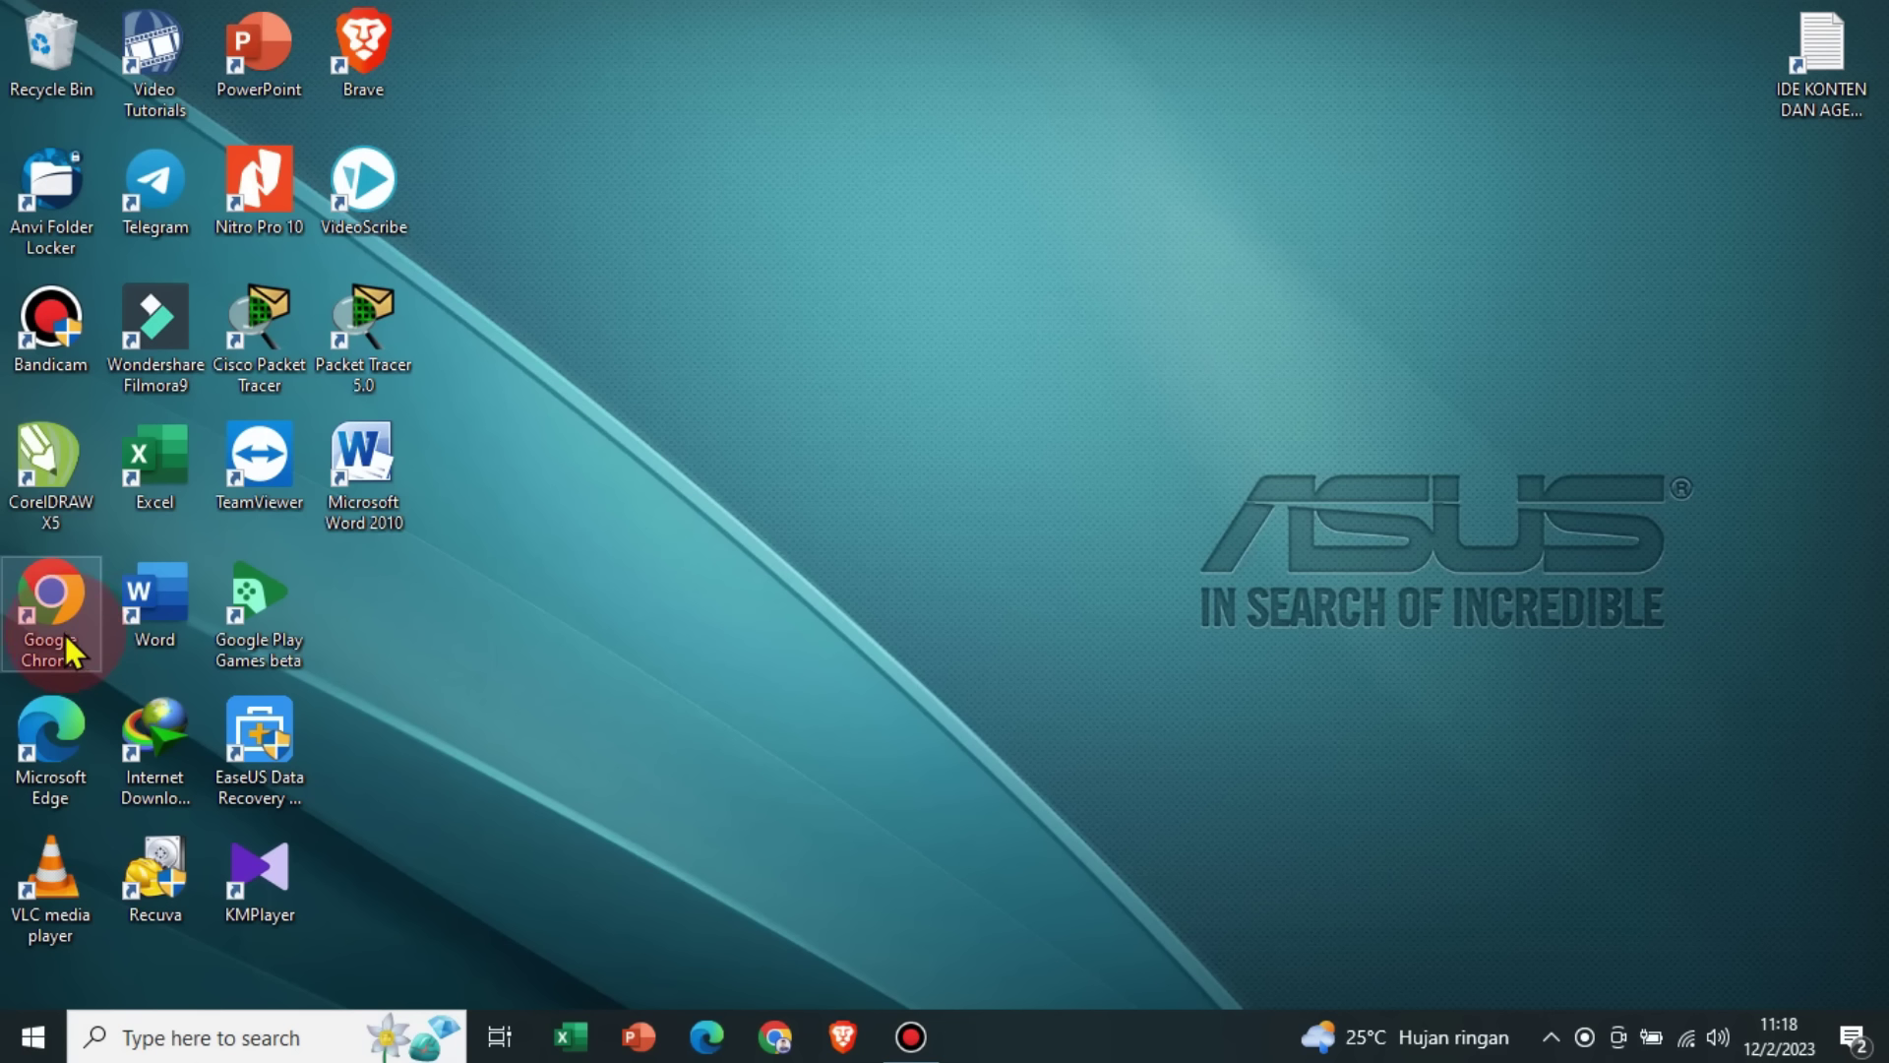
{"action": "double_click", "coordinate": [62, 622]}
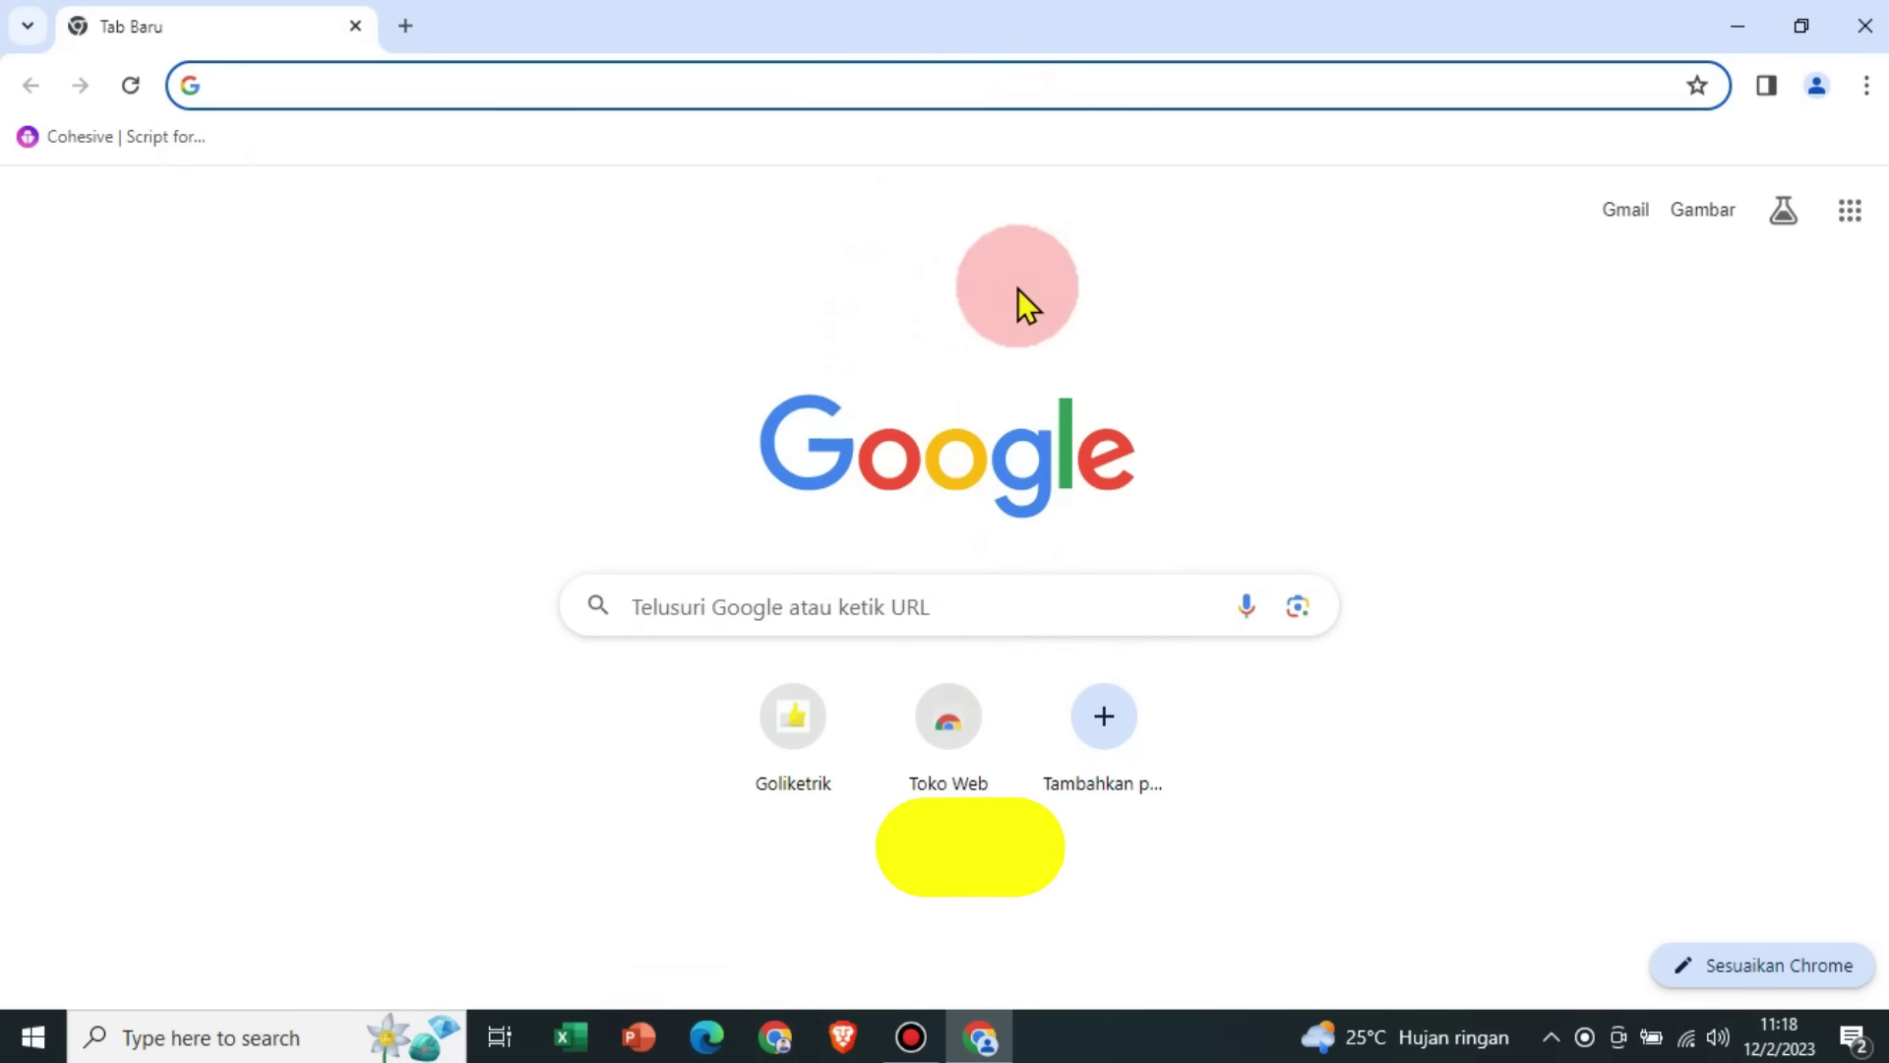
{"action": "left_click", "coordinate": [1043, 596]}
{"action": "type", "text": "DRIV"}
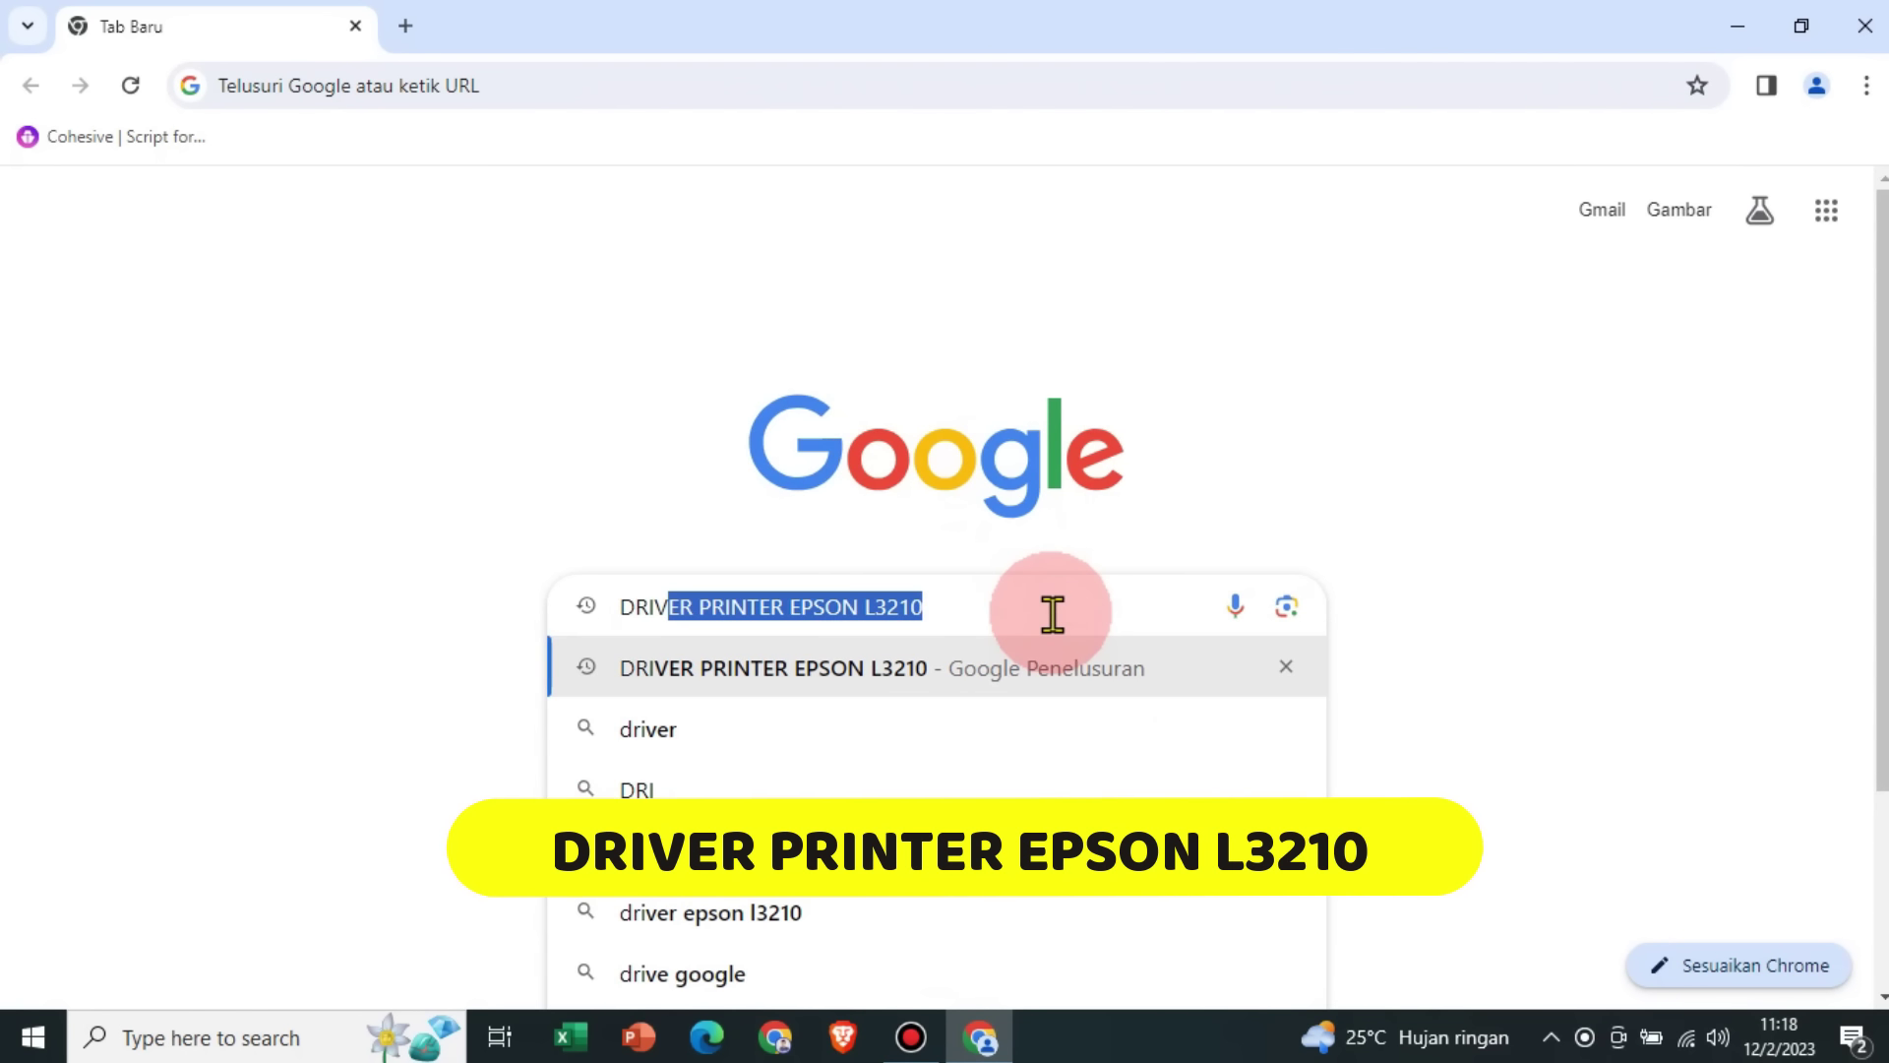
{"action": "type", "text": "ER PRINT"}
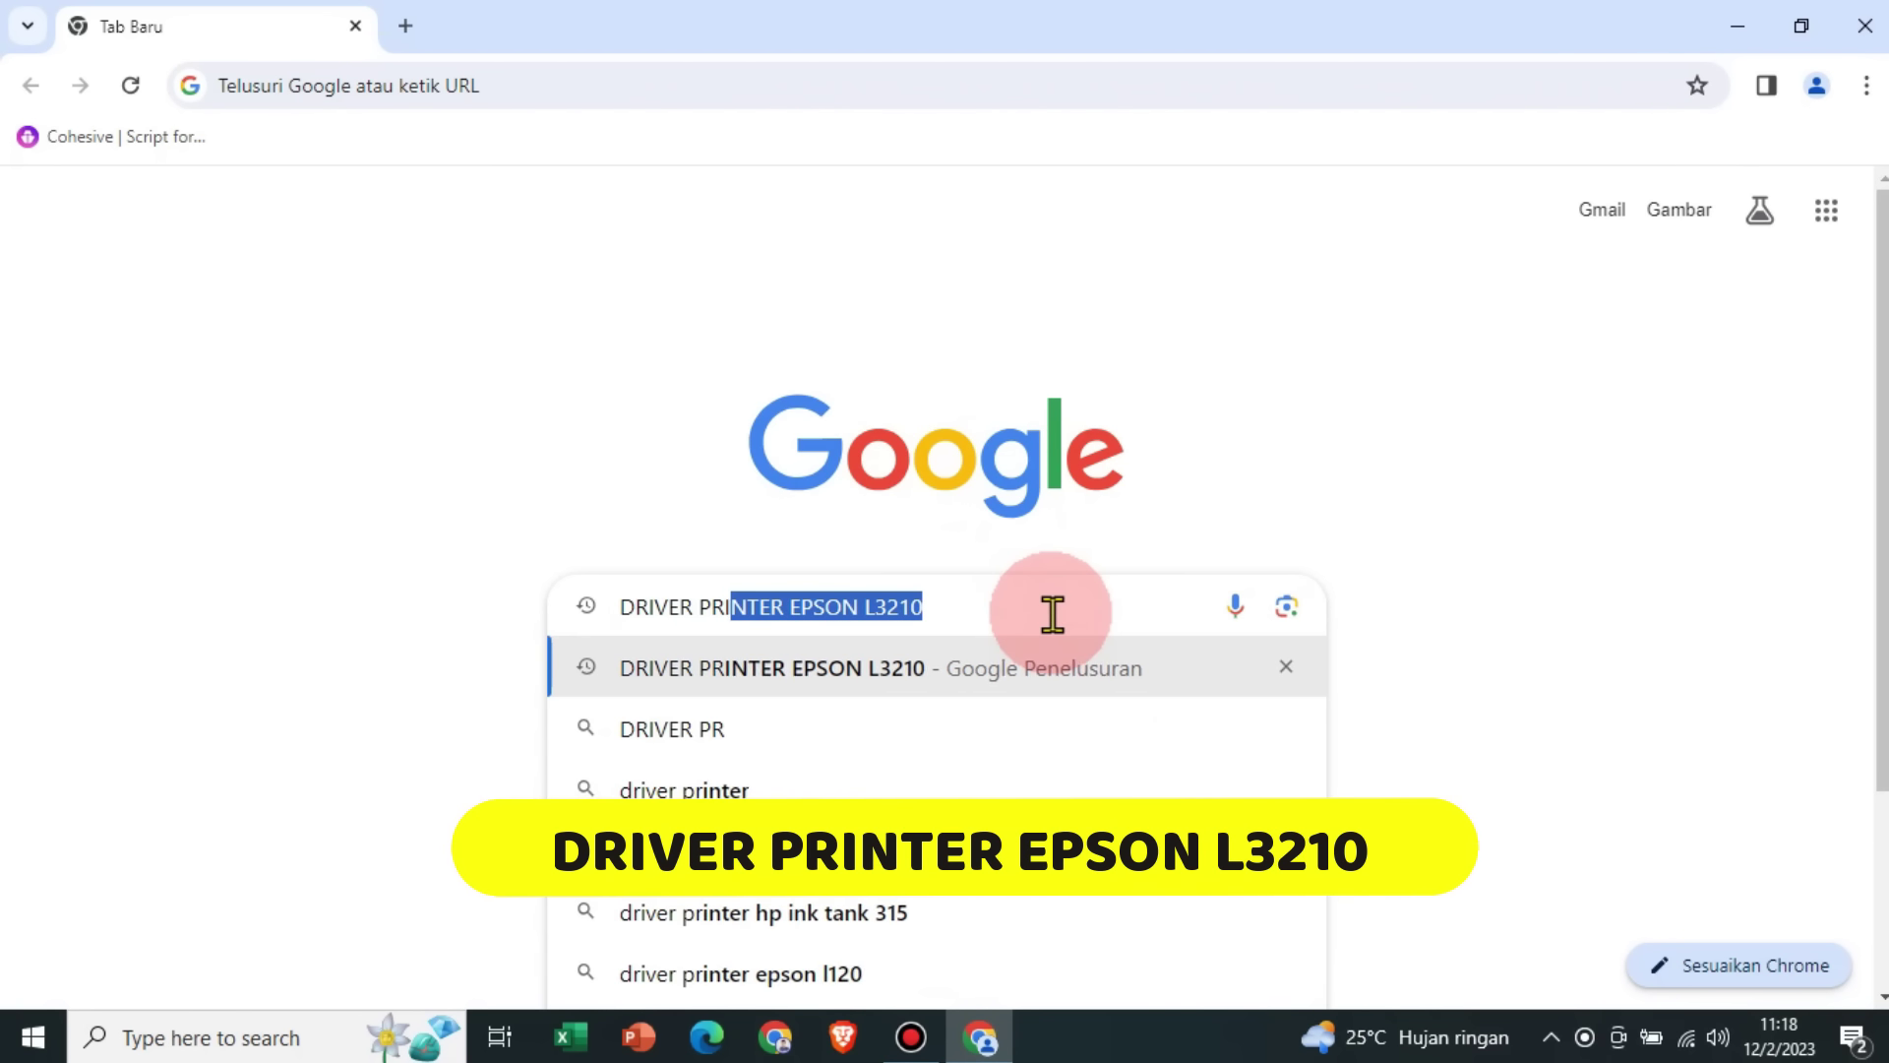
{"action": "type", "text": "ER EPSON L"}
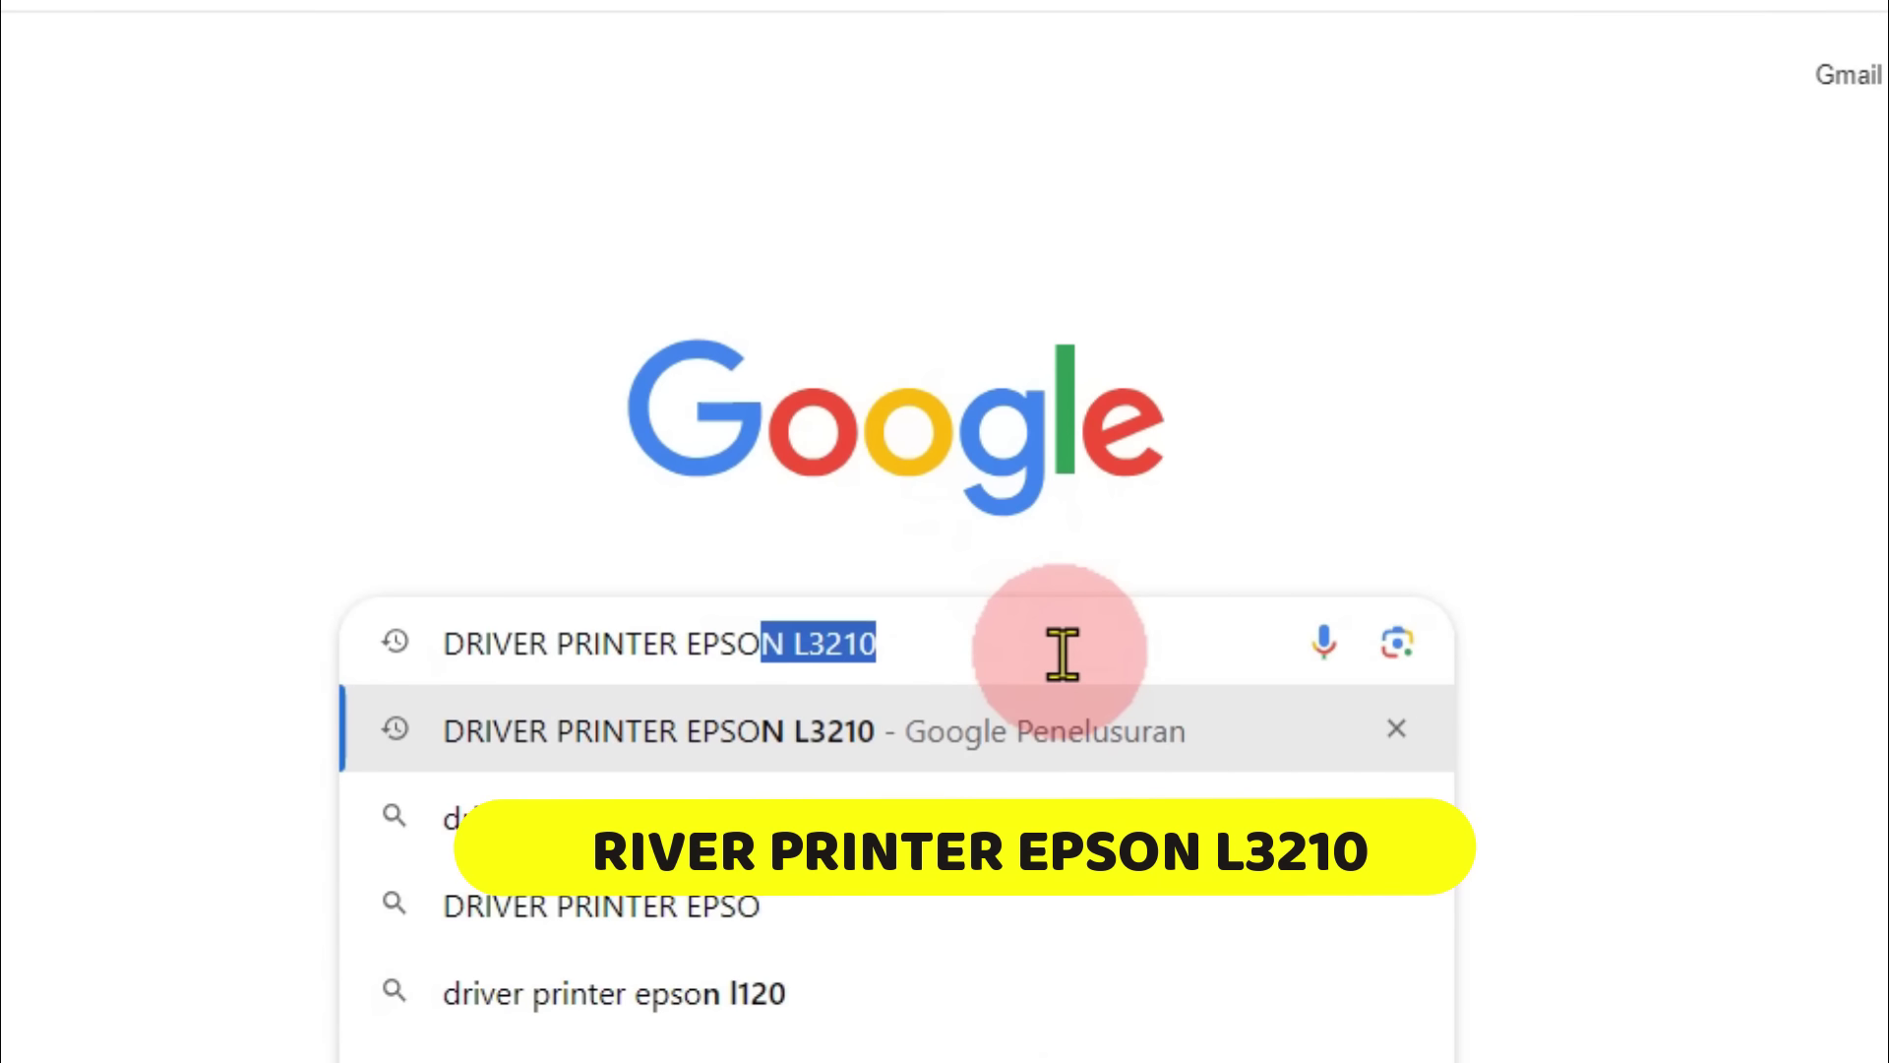
{"action": "type", "text": "32"}
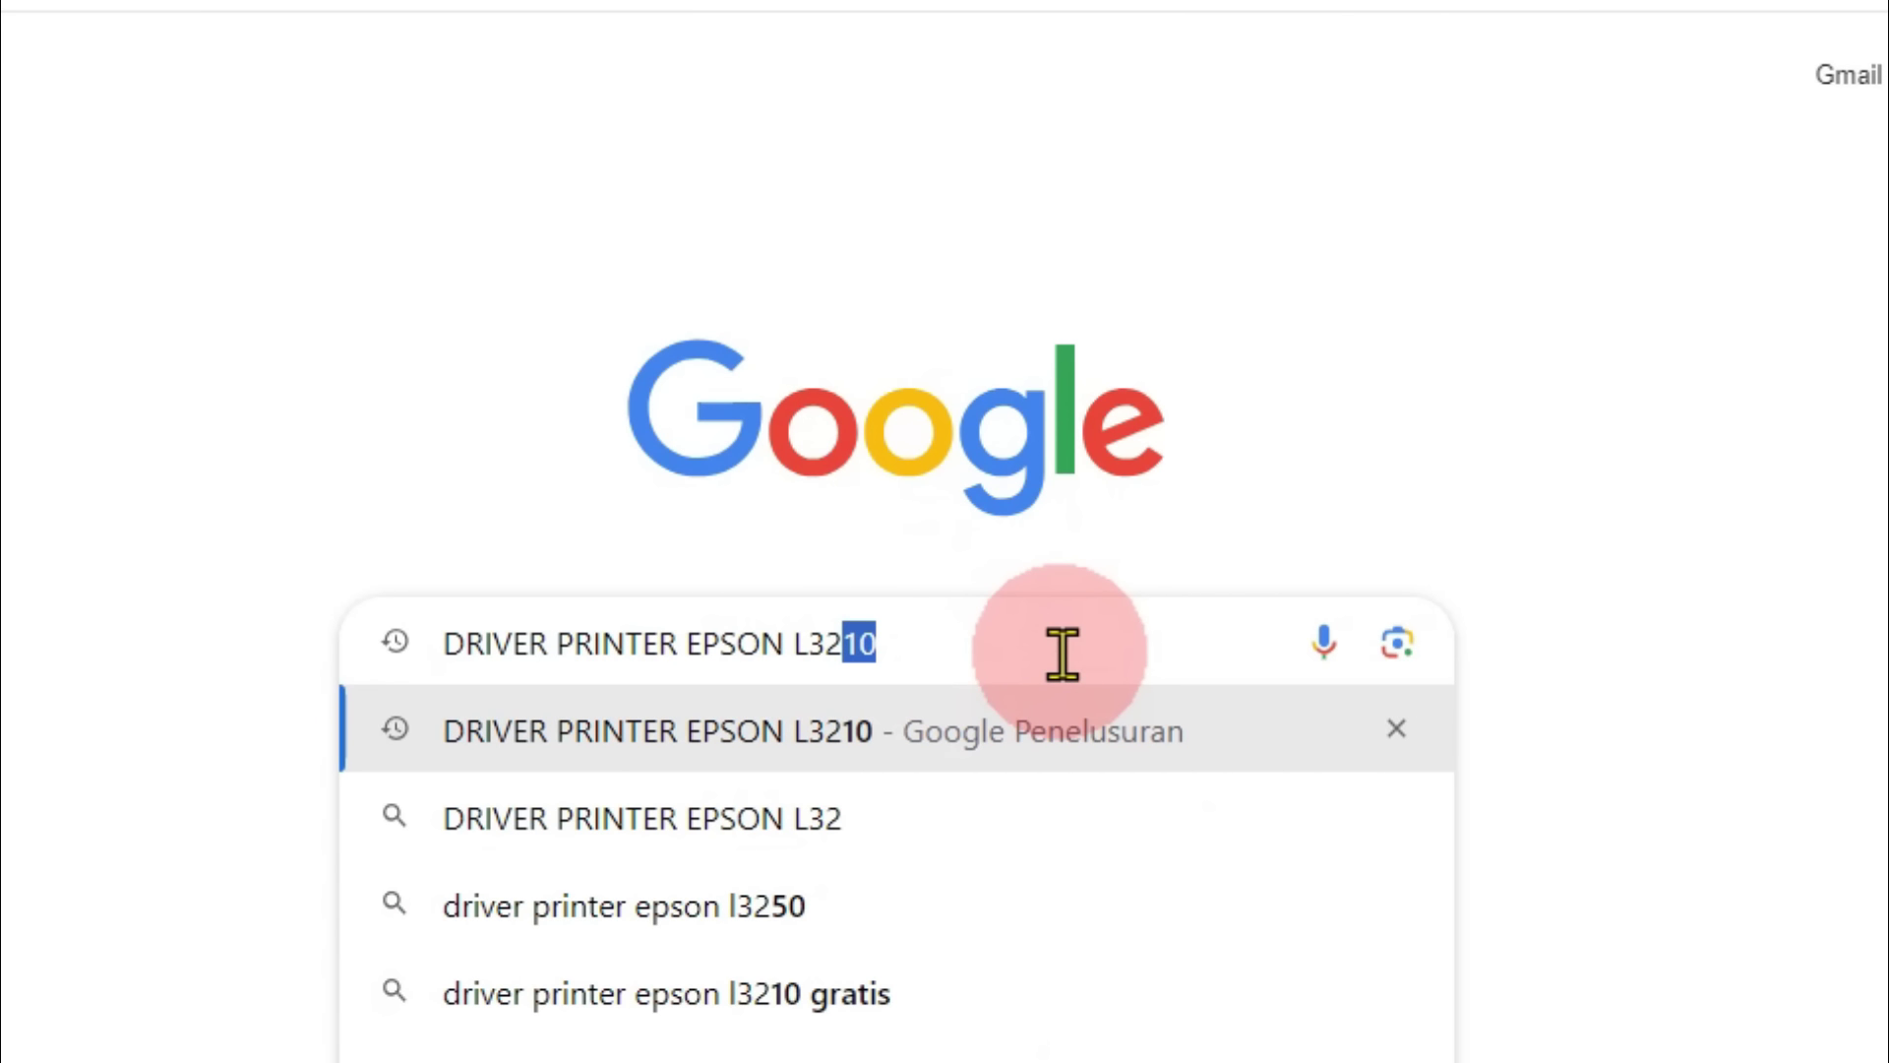
{"action": "type", "text": "10"}
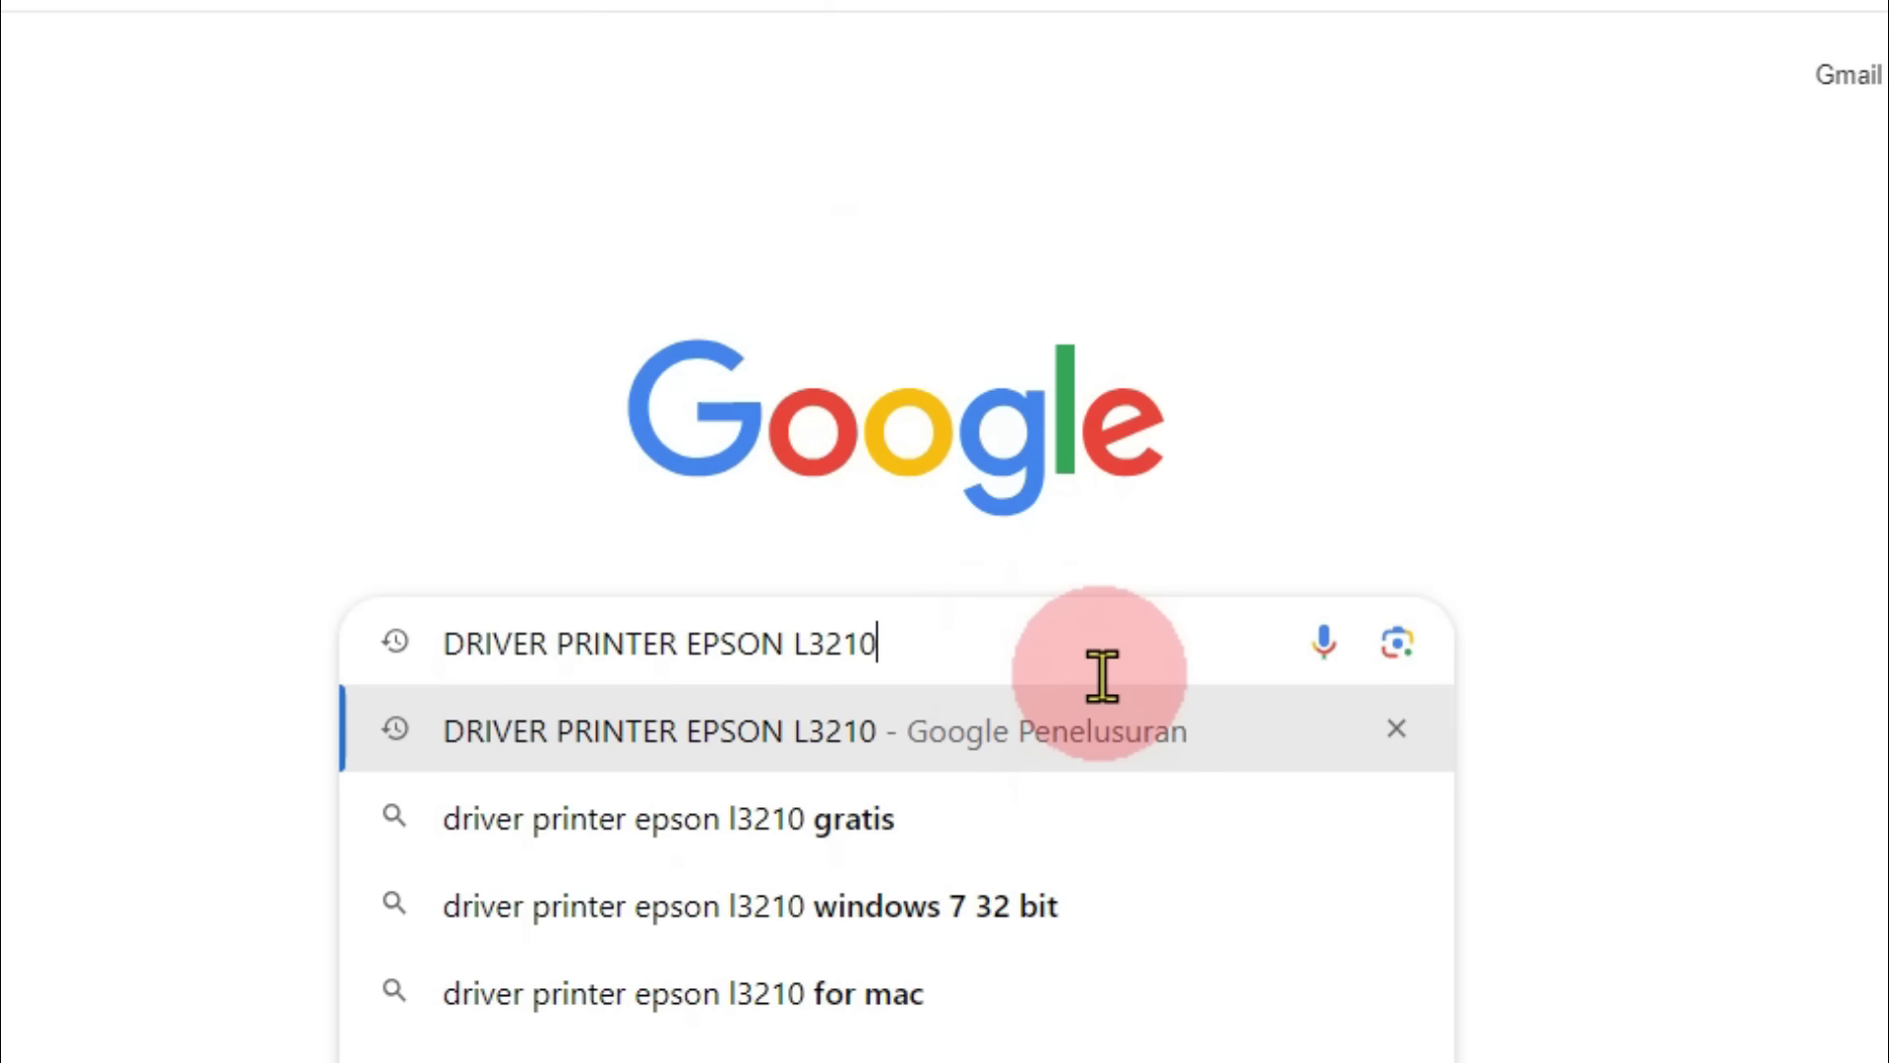
{"action": "key", "text": "Return"}
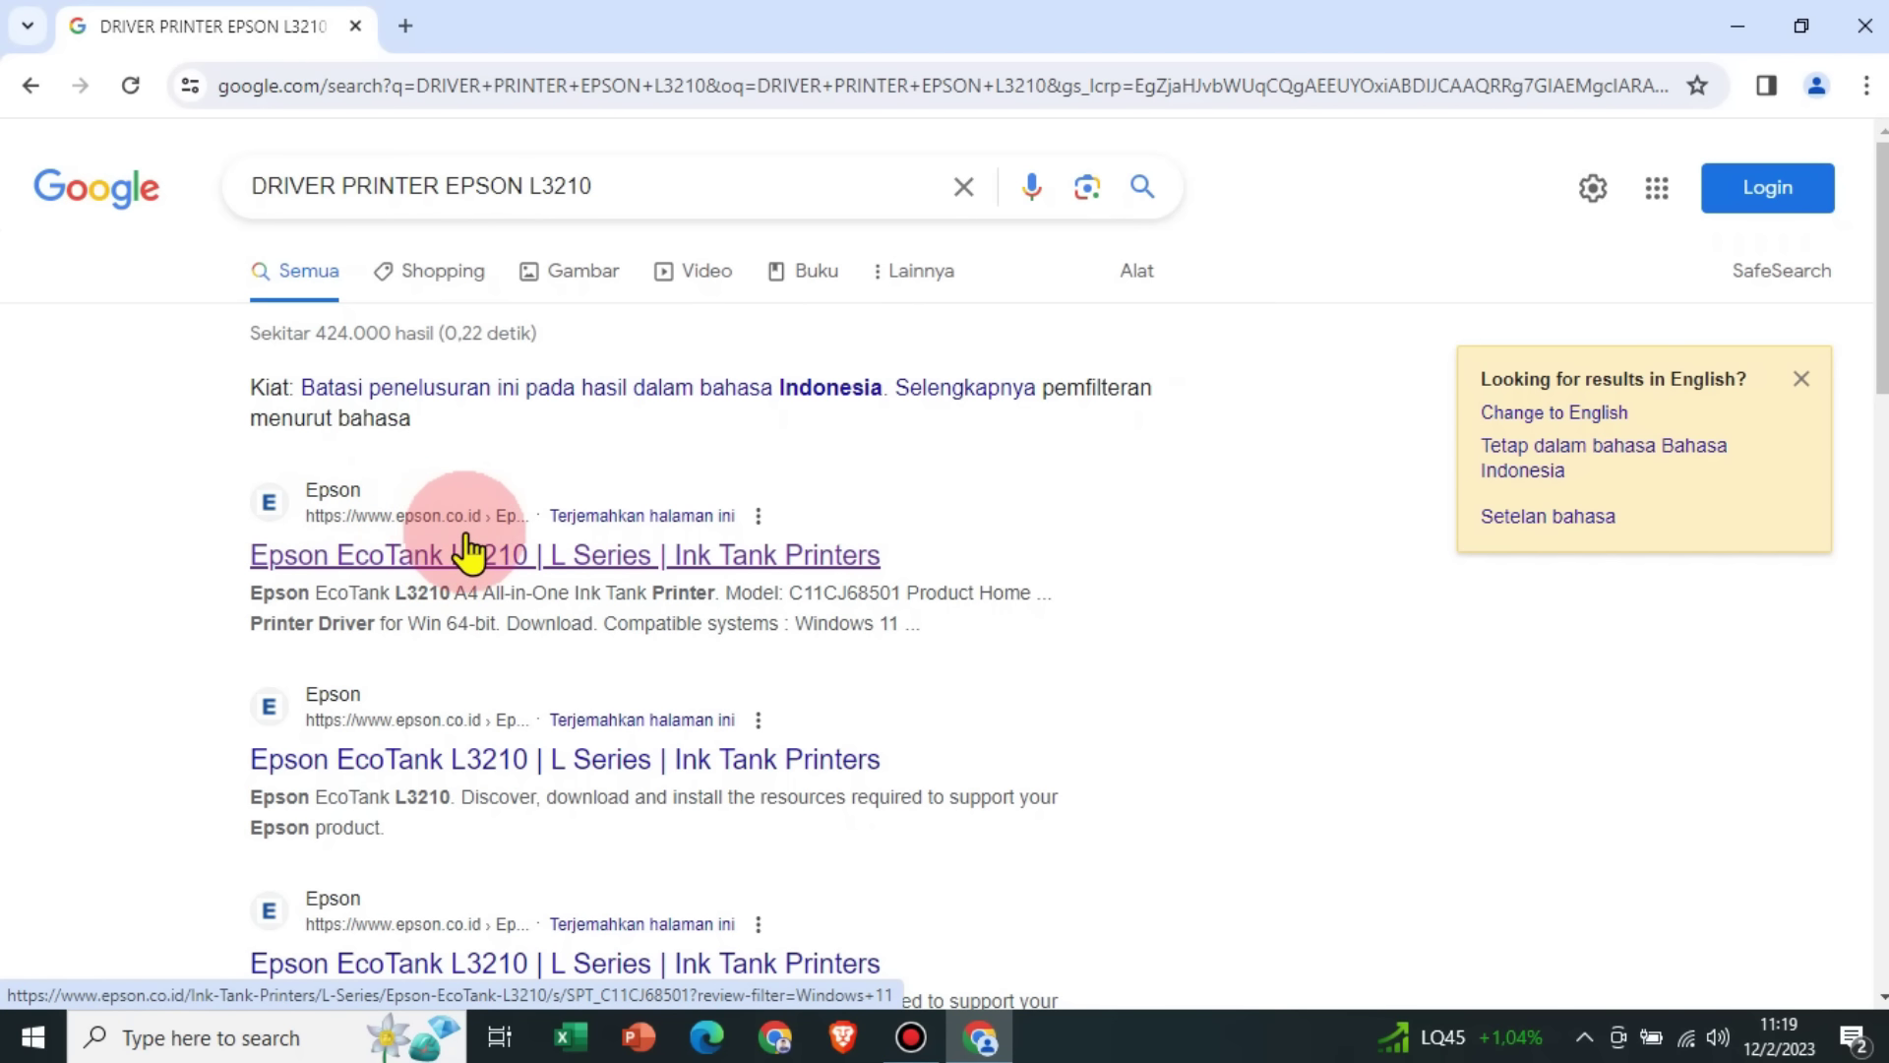
Open the first Epson EcoTank L3210 search result and display its downloads for Windows 10 64-bit
{"action": "left_click", "coordinate": [434, 559]}
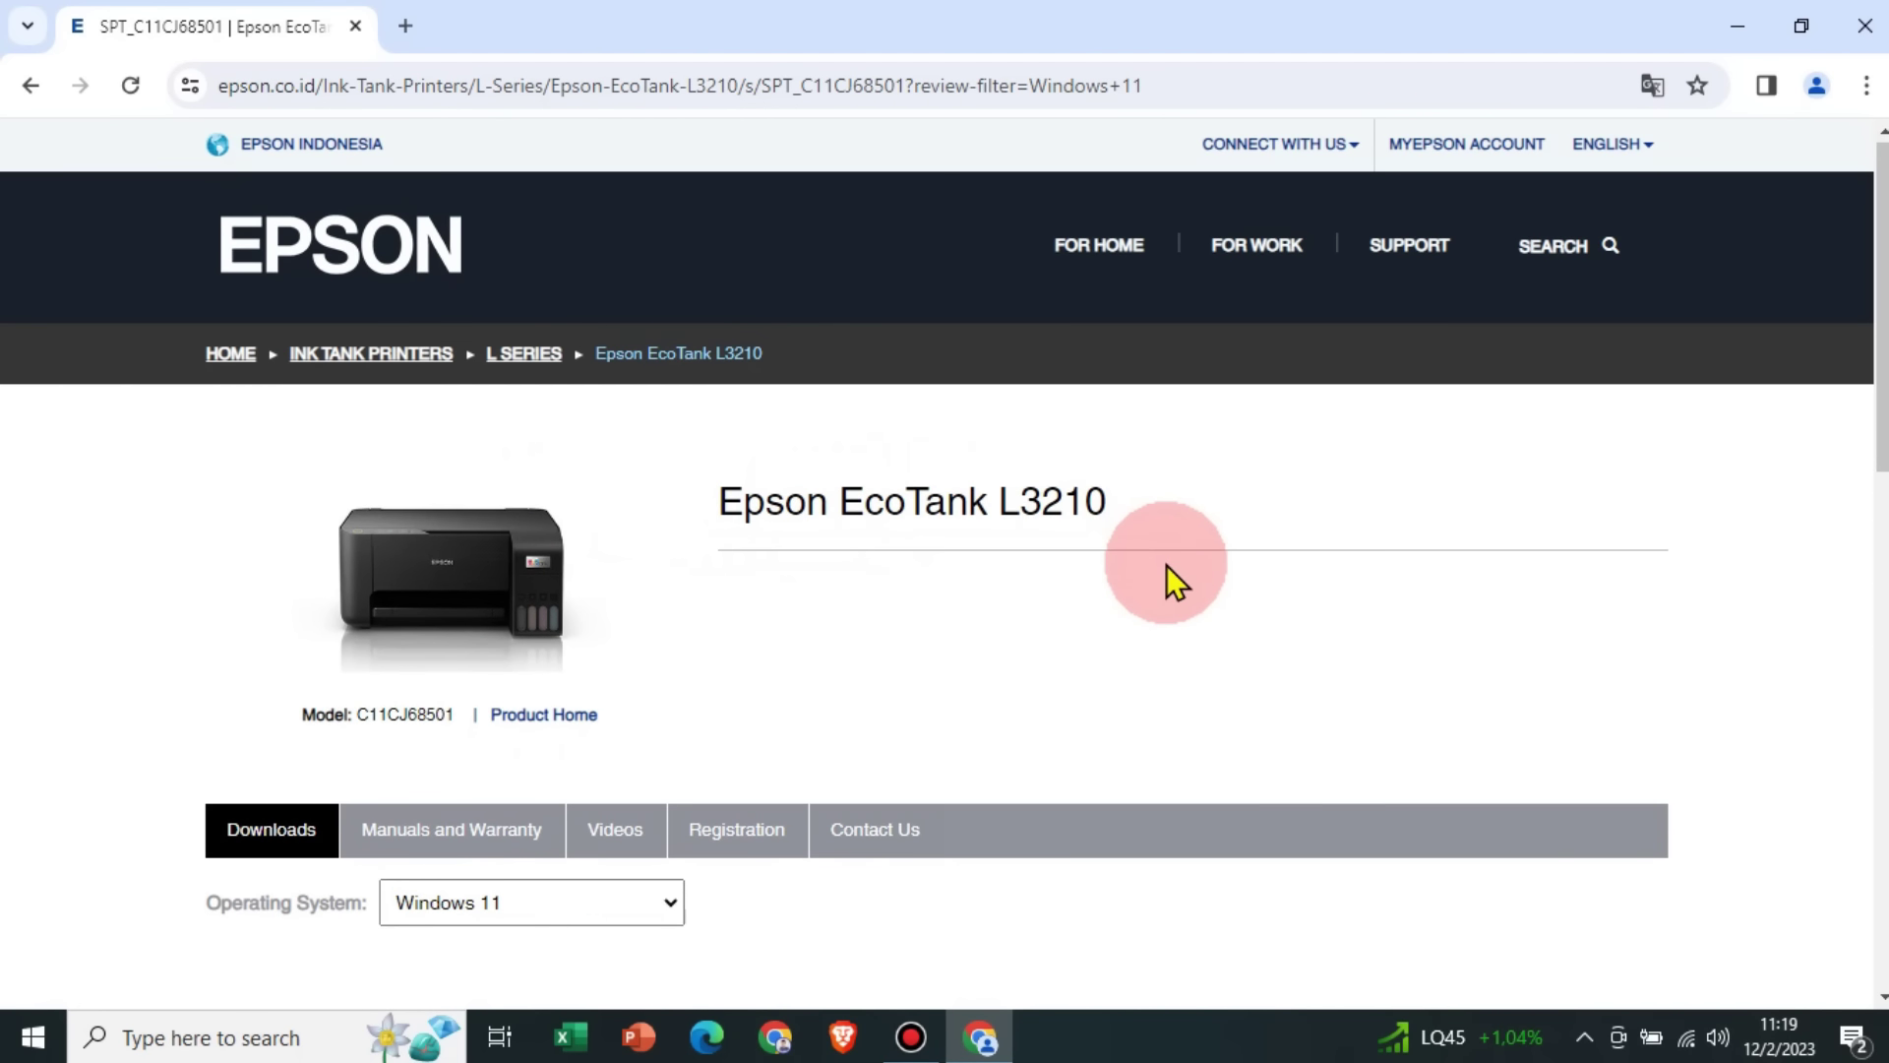
{"action": "scroll", "coordinate": [1166, 565], "scroll_direction": "down", "scroll_amount": 2}
{"action": "scroll", "coordinate": [1166, 564], "scroll_direction": "down", "scroll_amount": 1}
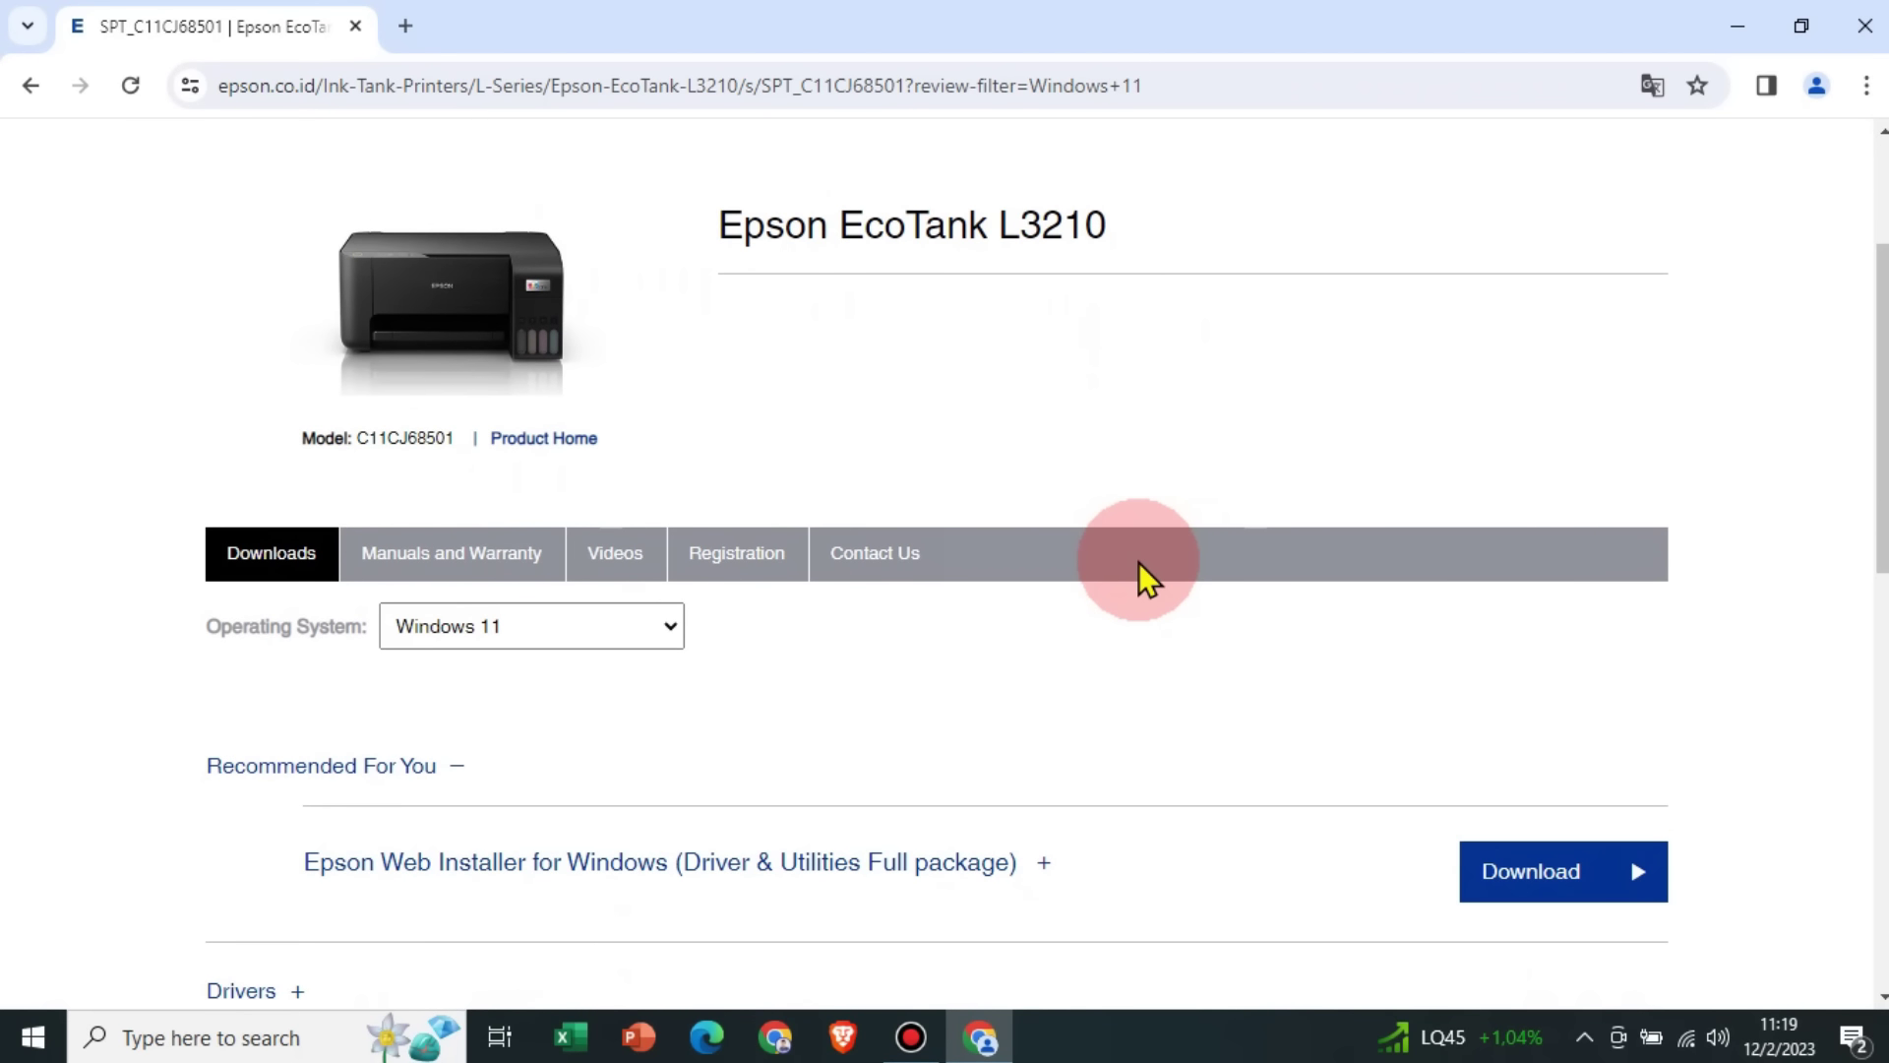
{"action": "left_click", "coordinate": [581, 631]}
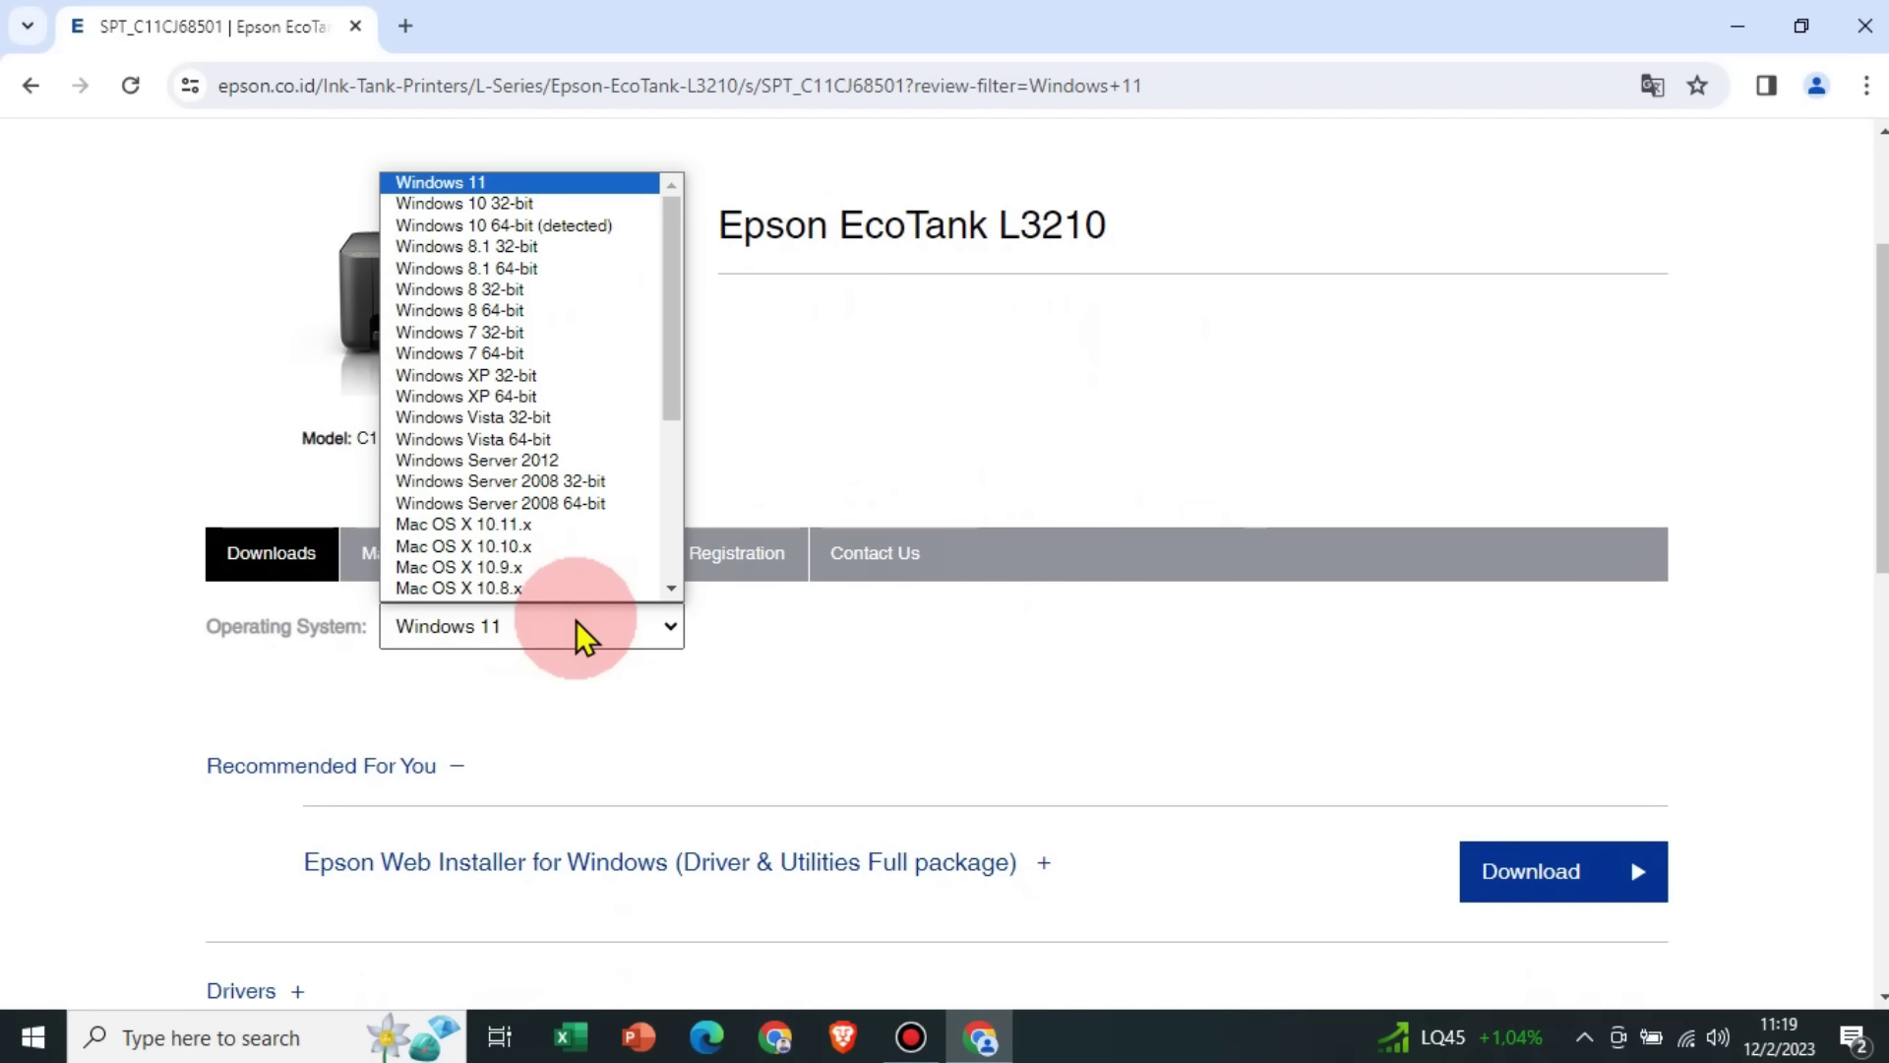
{"action": "left_click", "coordinate": [514, 205]}
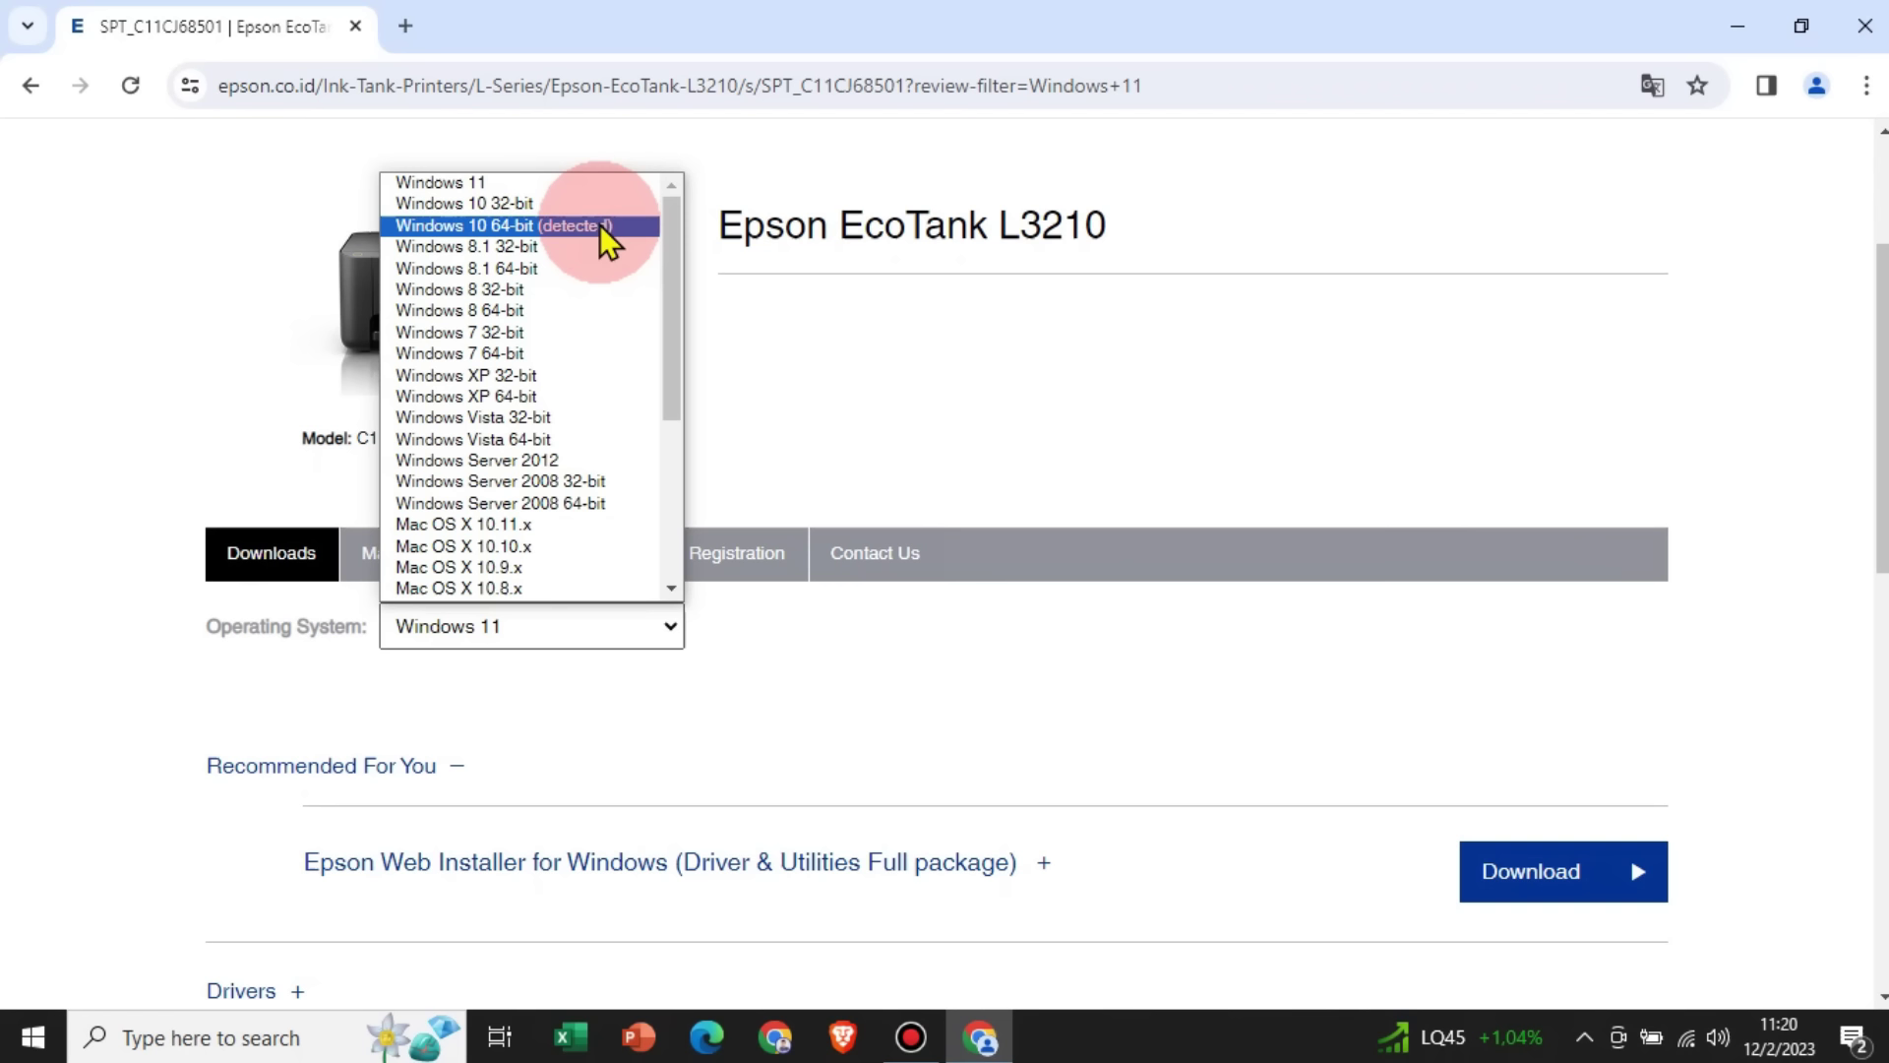
{"action": "left_click", "coordinate": [599, 226]}
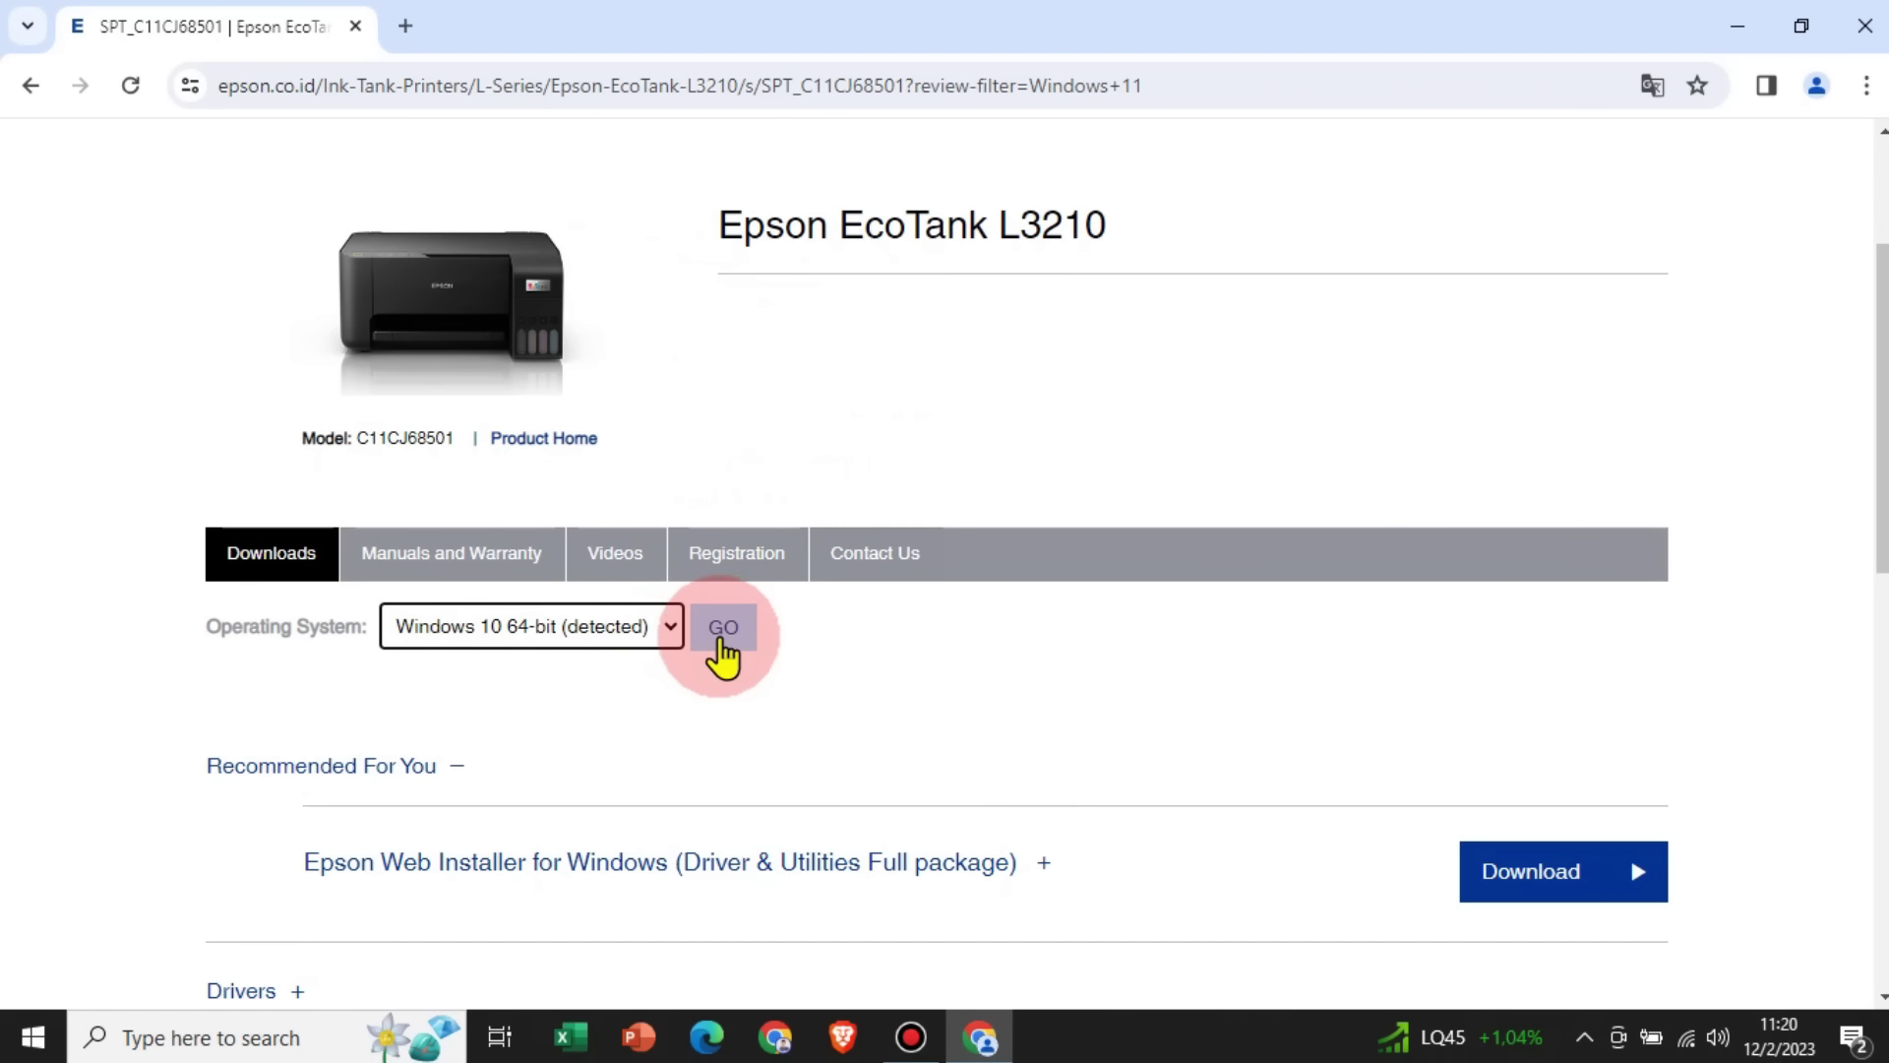
{"action": "left_click", "coordinate": [723, 630]}
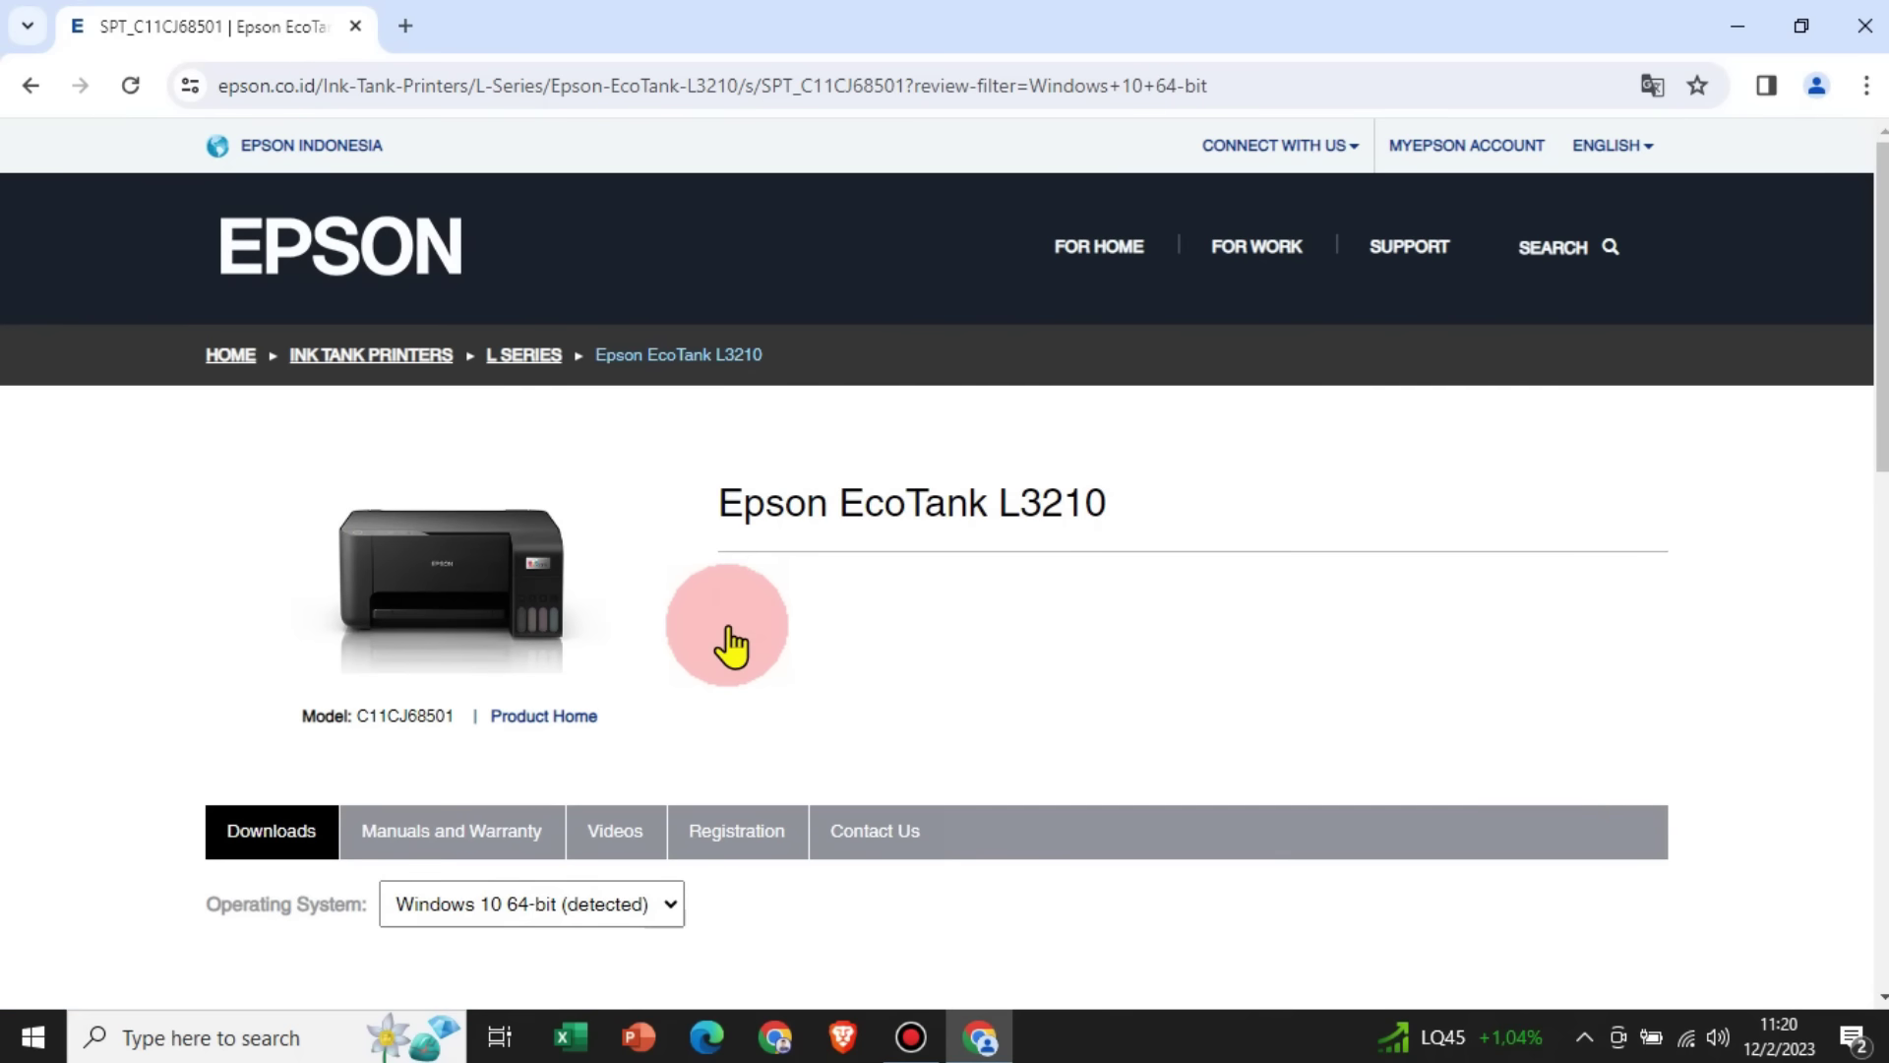
Expand the details of Epson Web Installer for Windows (Driver & Utilities Full package) and save the installer to the Downloads folder
{"action": "scroll", "coordinate": [731, 644], "scroll_direction": "down", "scroll_amount": 5}
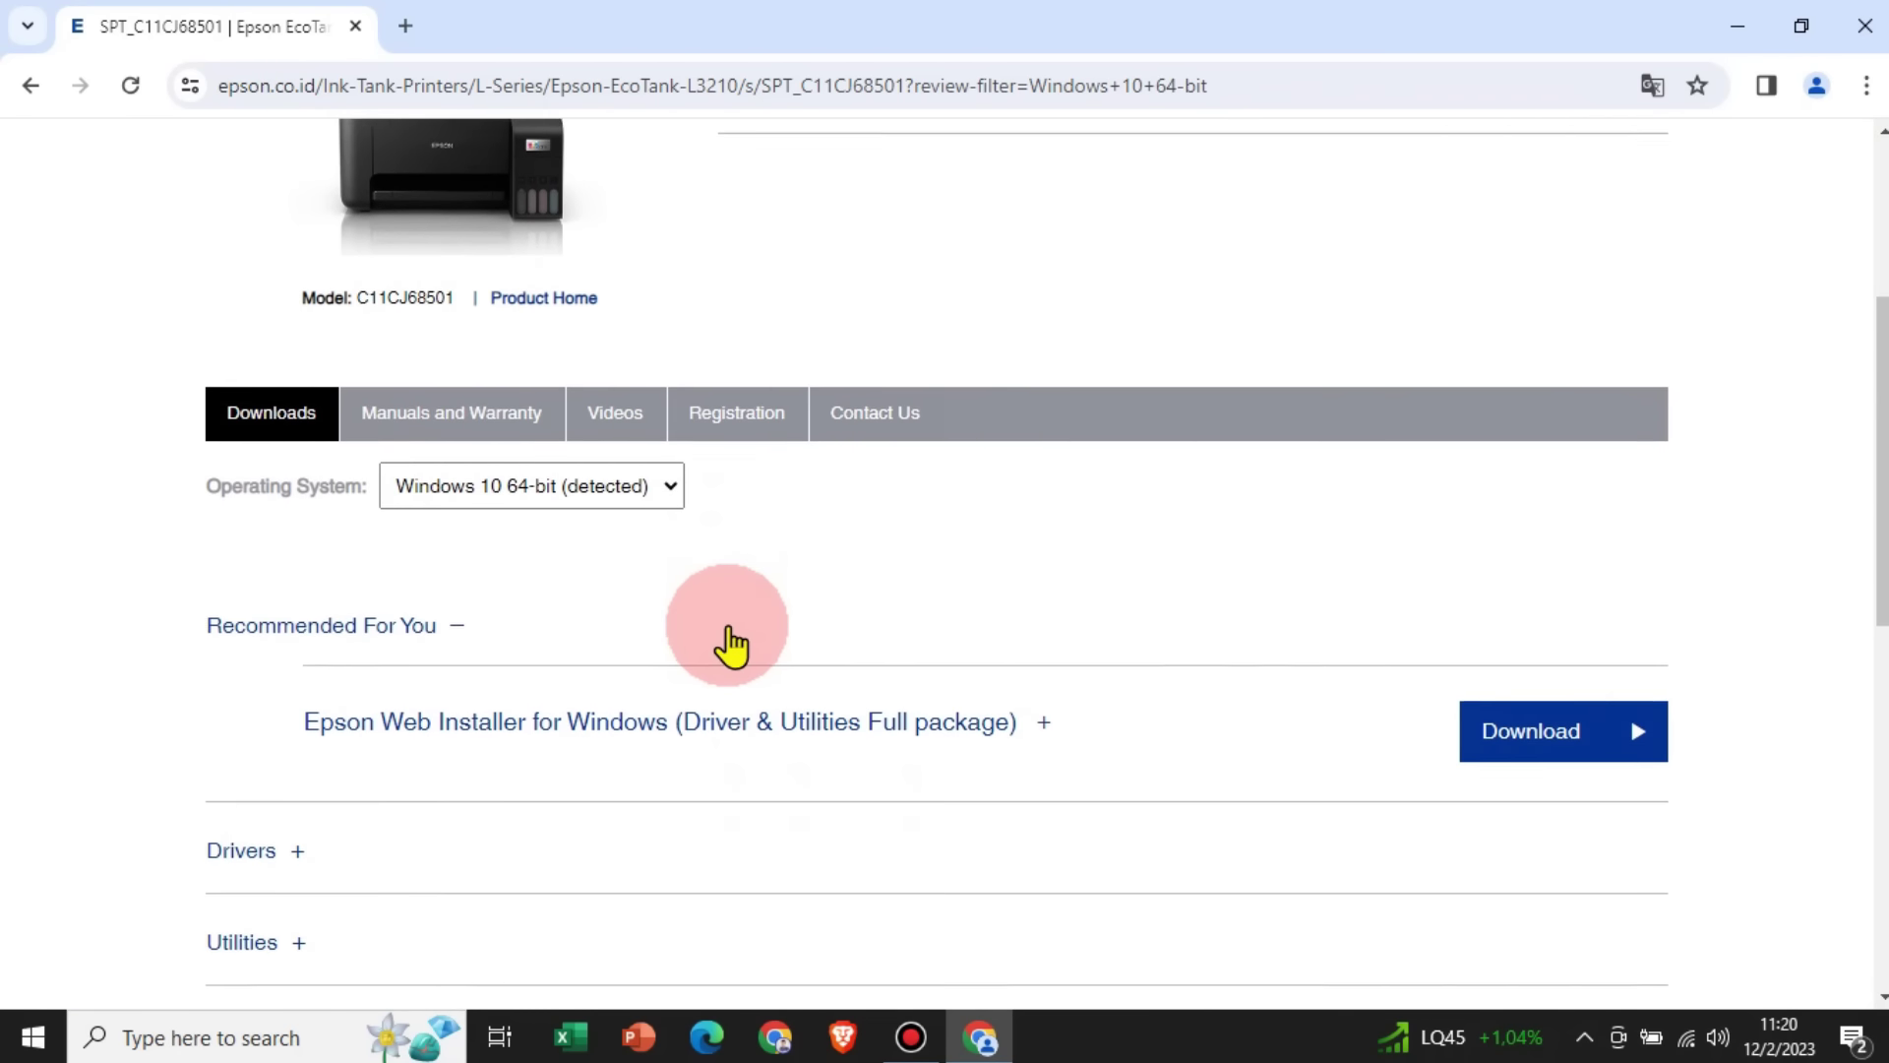
{"action": "scroll", "coordinate": [731, 644], "scroll_direction": "down", "scroll_amount": 3}
{"action": "scroll", "coordinate": [732, 645], "scroll_direction": "up", "scroll_amount": 1}
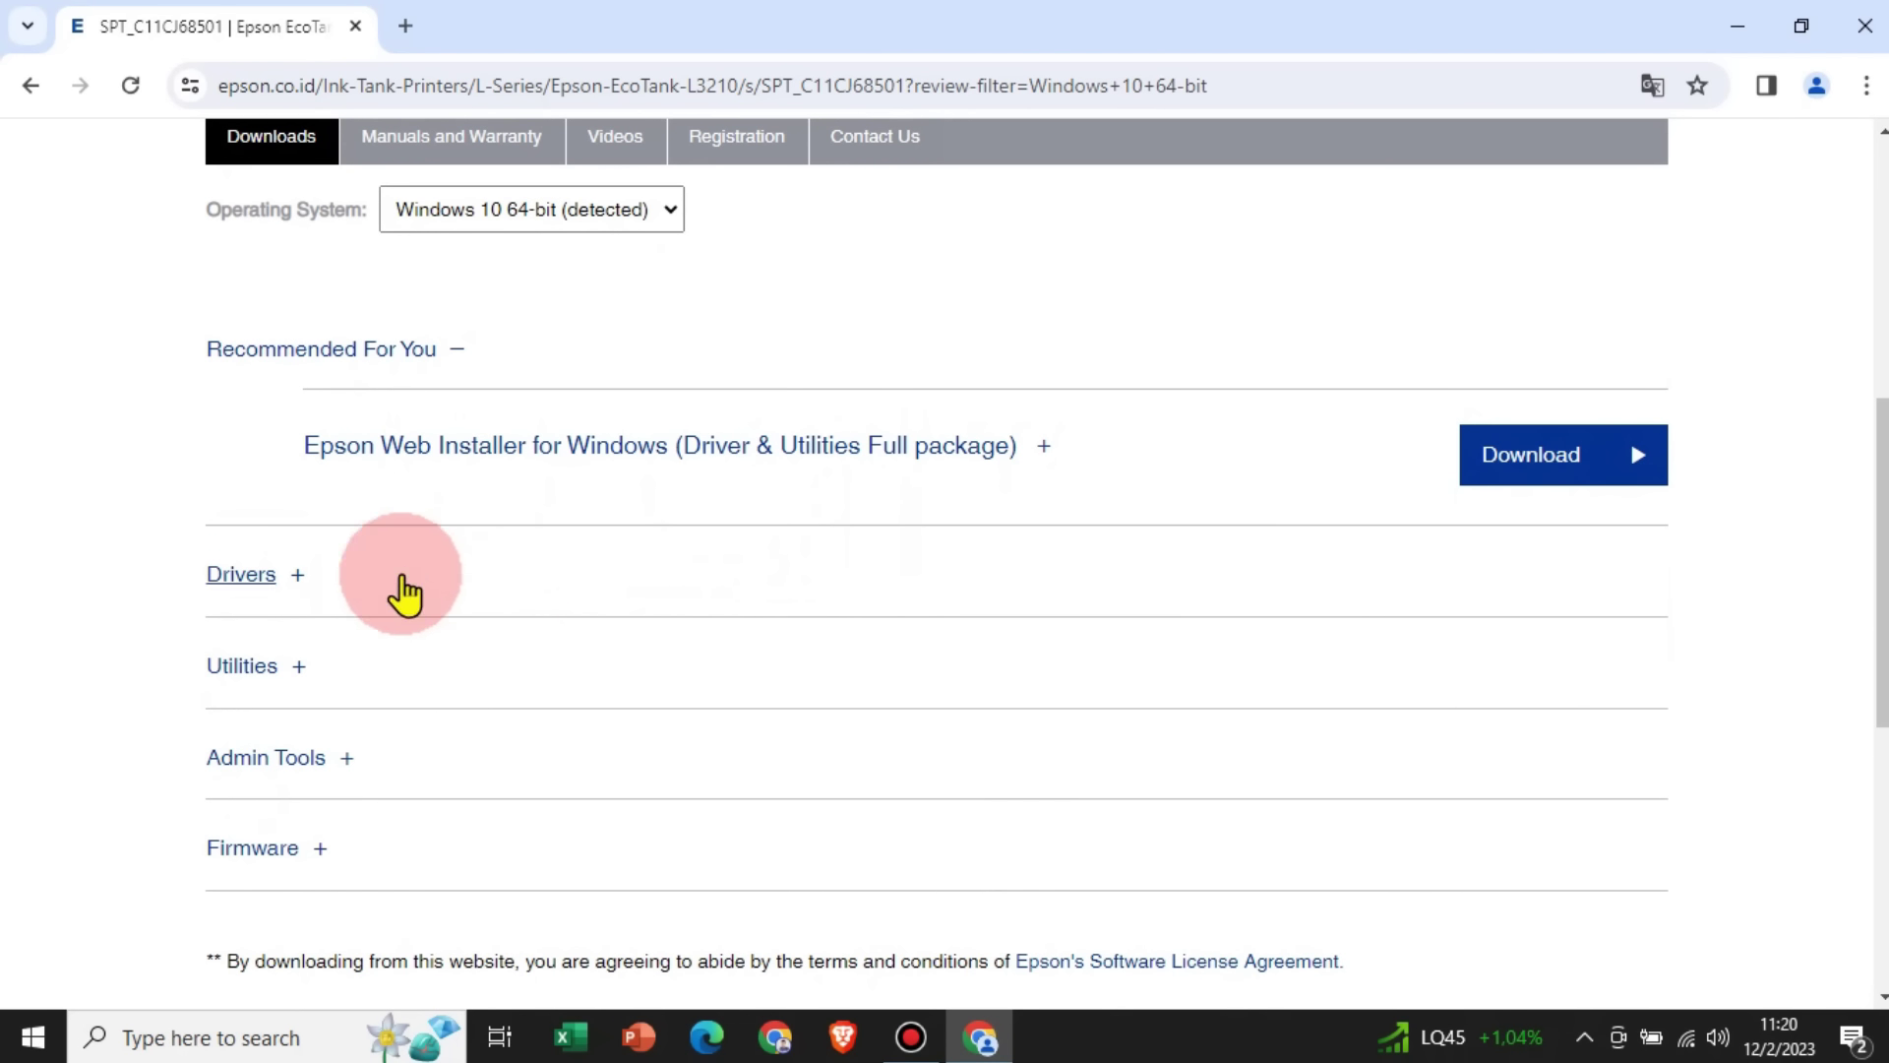
{"action": "left_click", "coordinate": [258, 573]}
{"action": "left_click", "coordinate": [262, 574]}
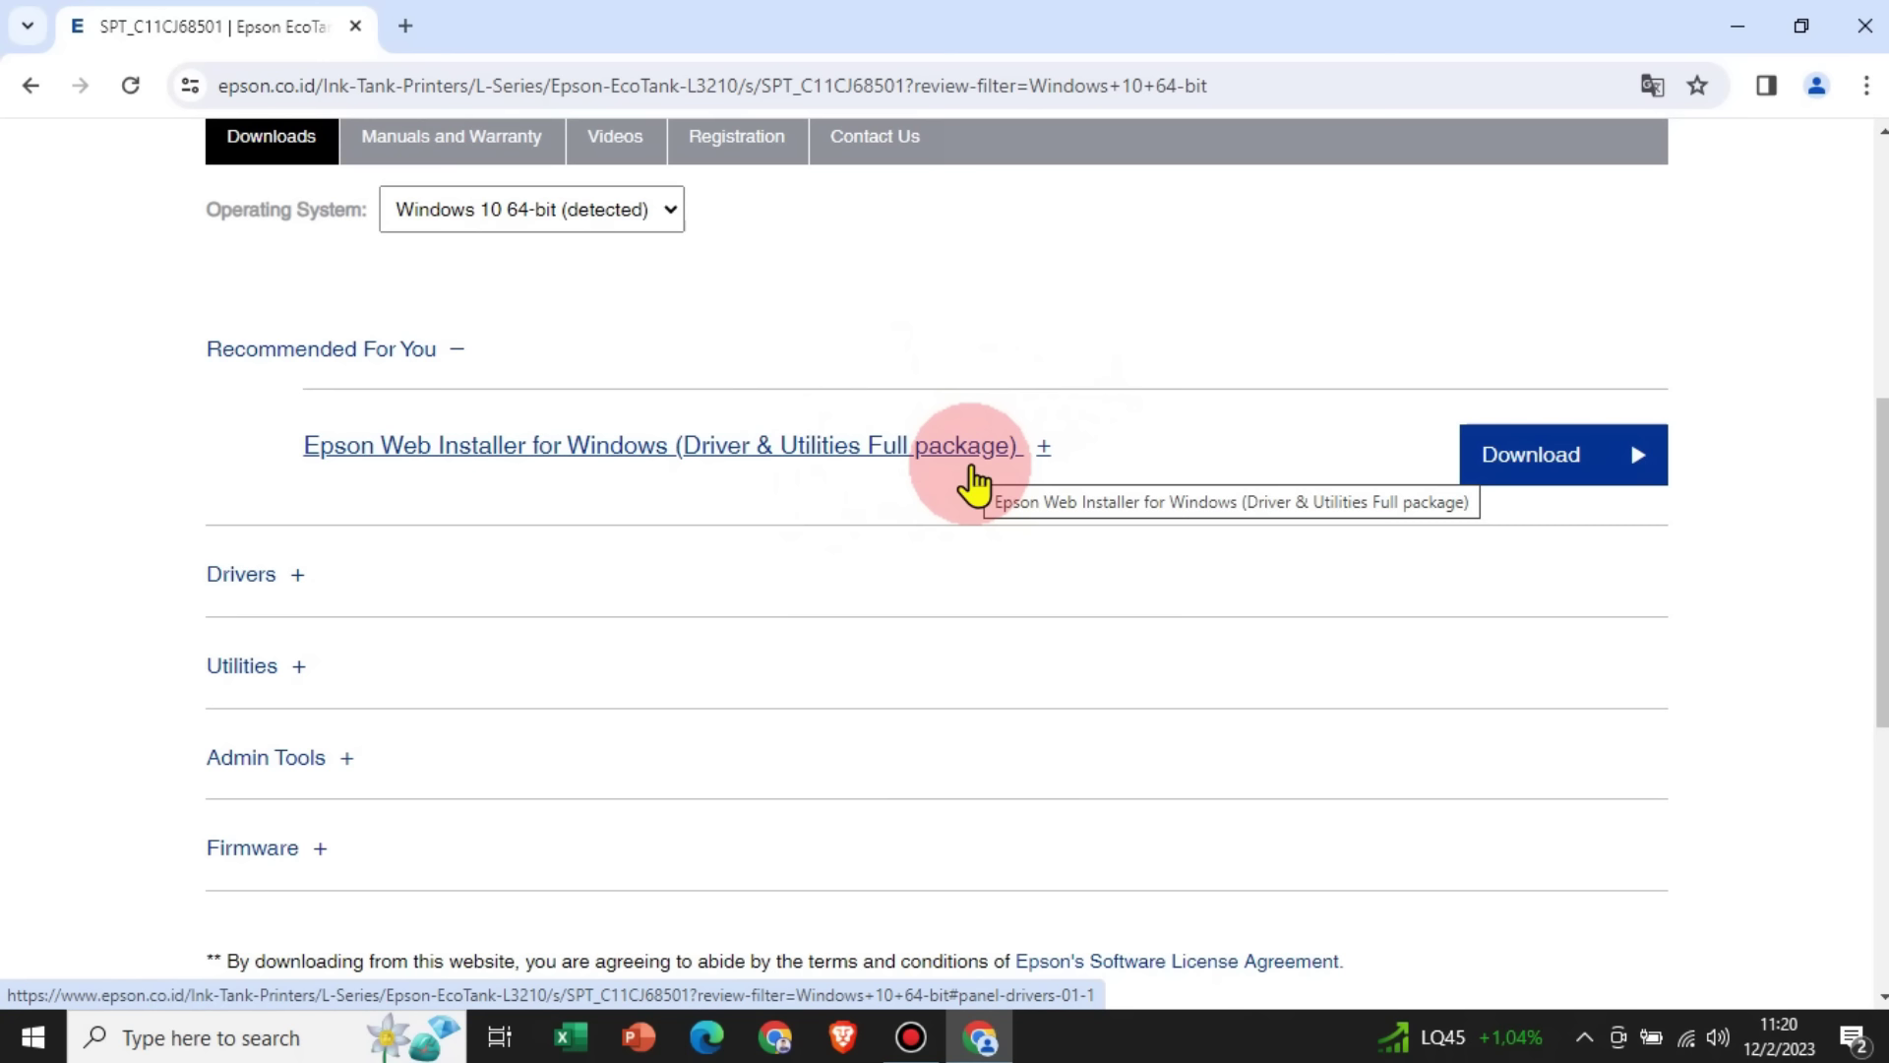
{"action": "left_click", "coordinate": [706, 440]}
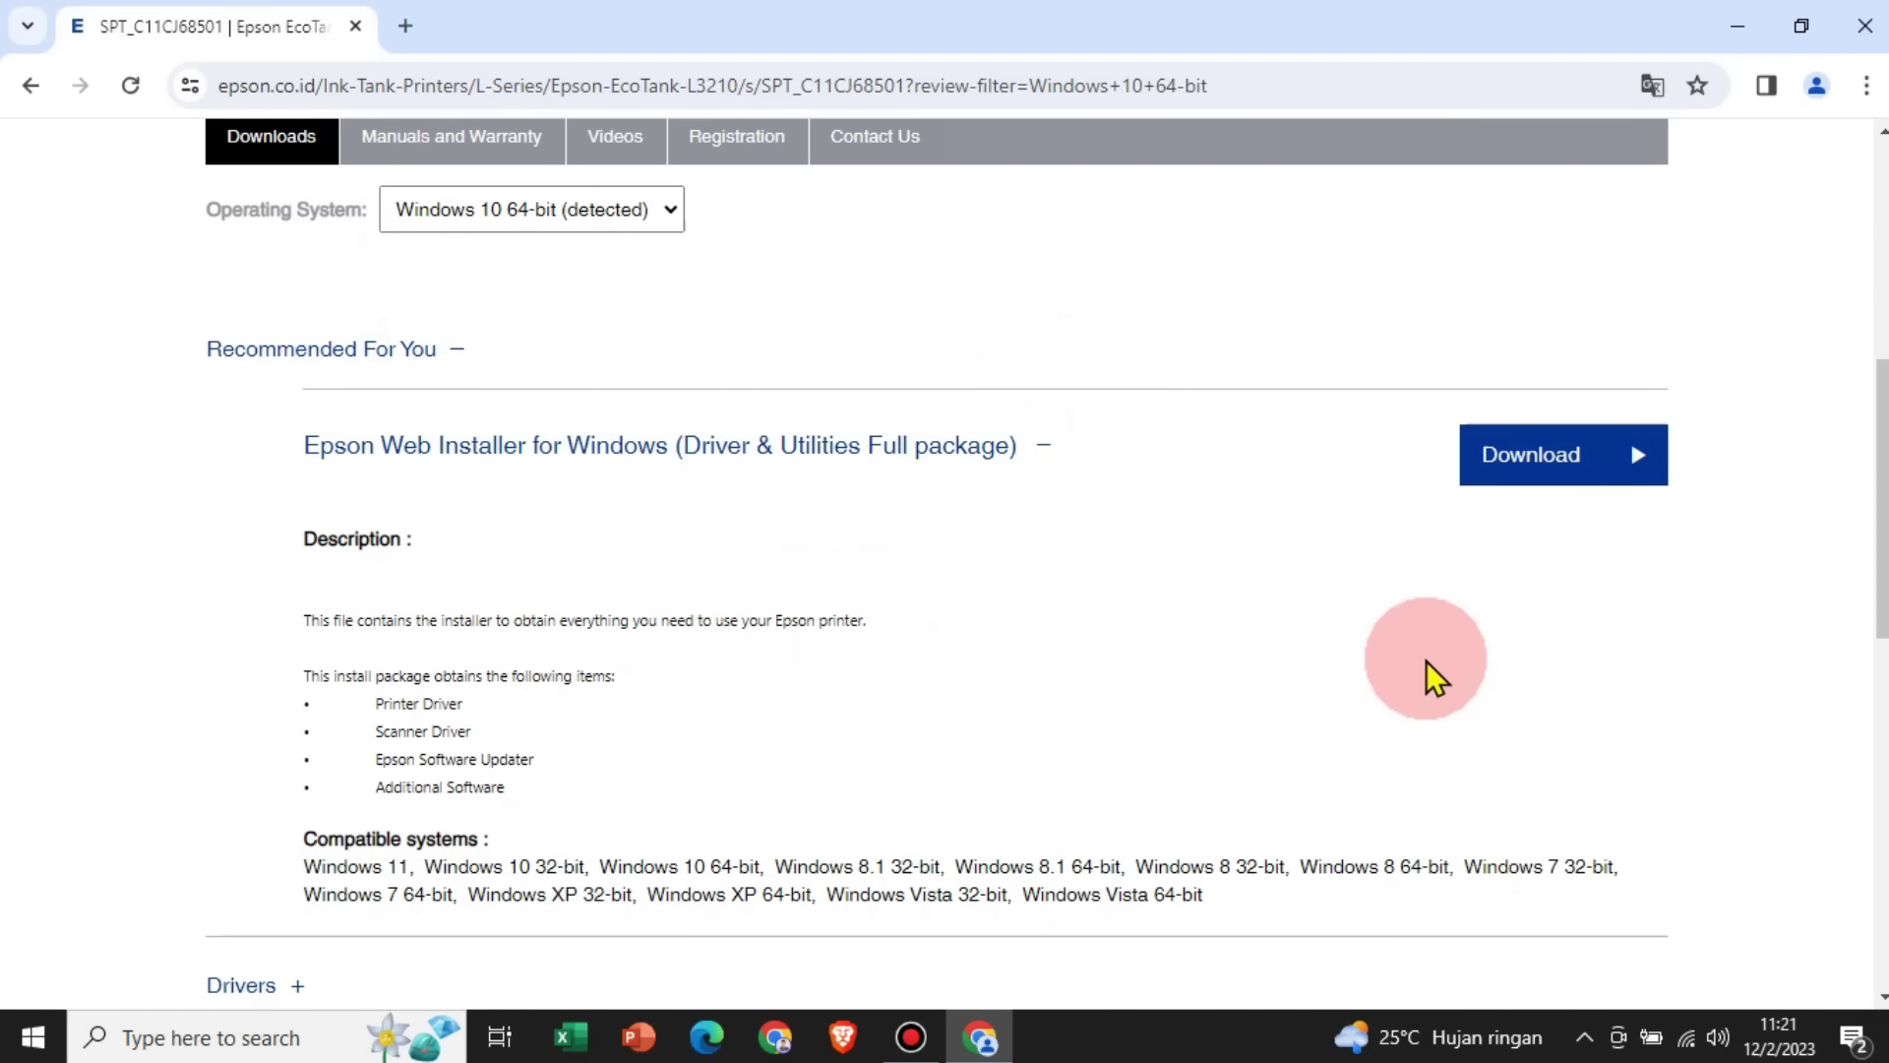
{"action": "left_click", "coordinate": [1572, 468]}
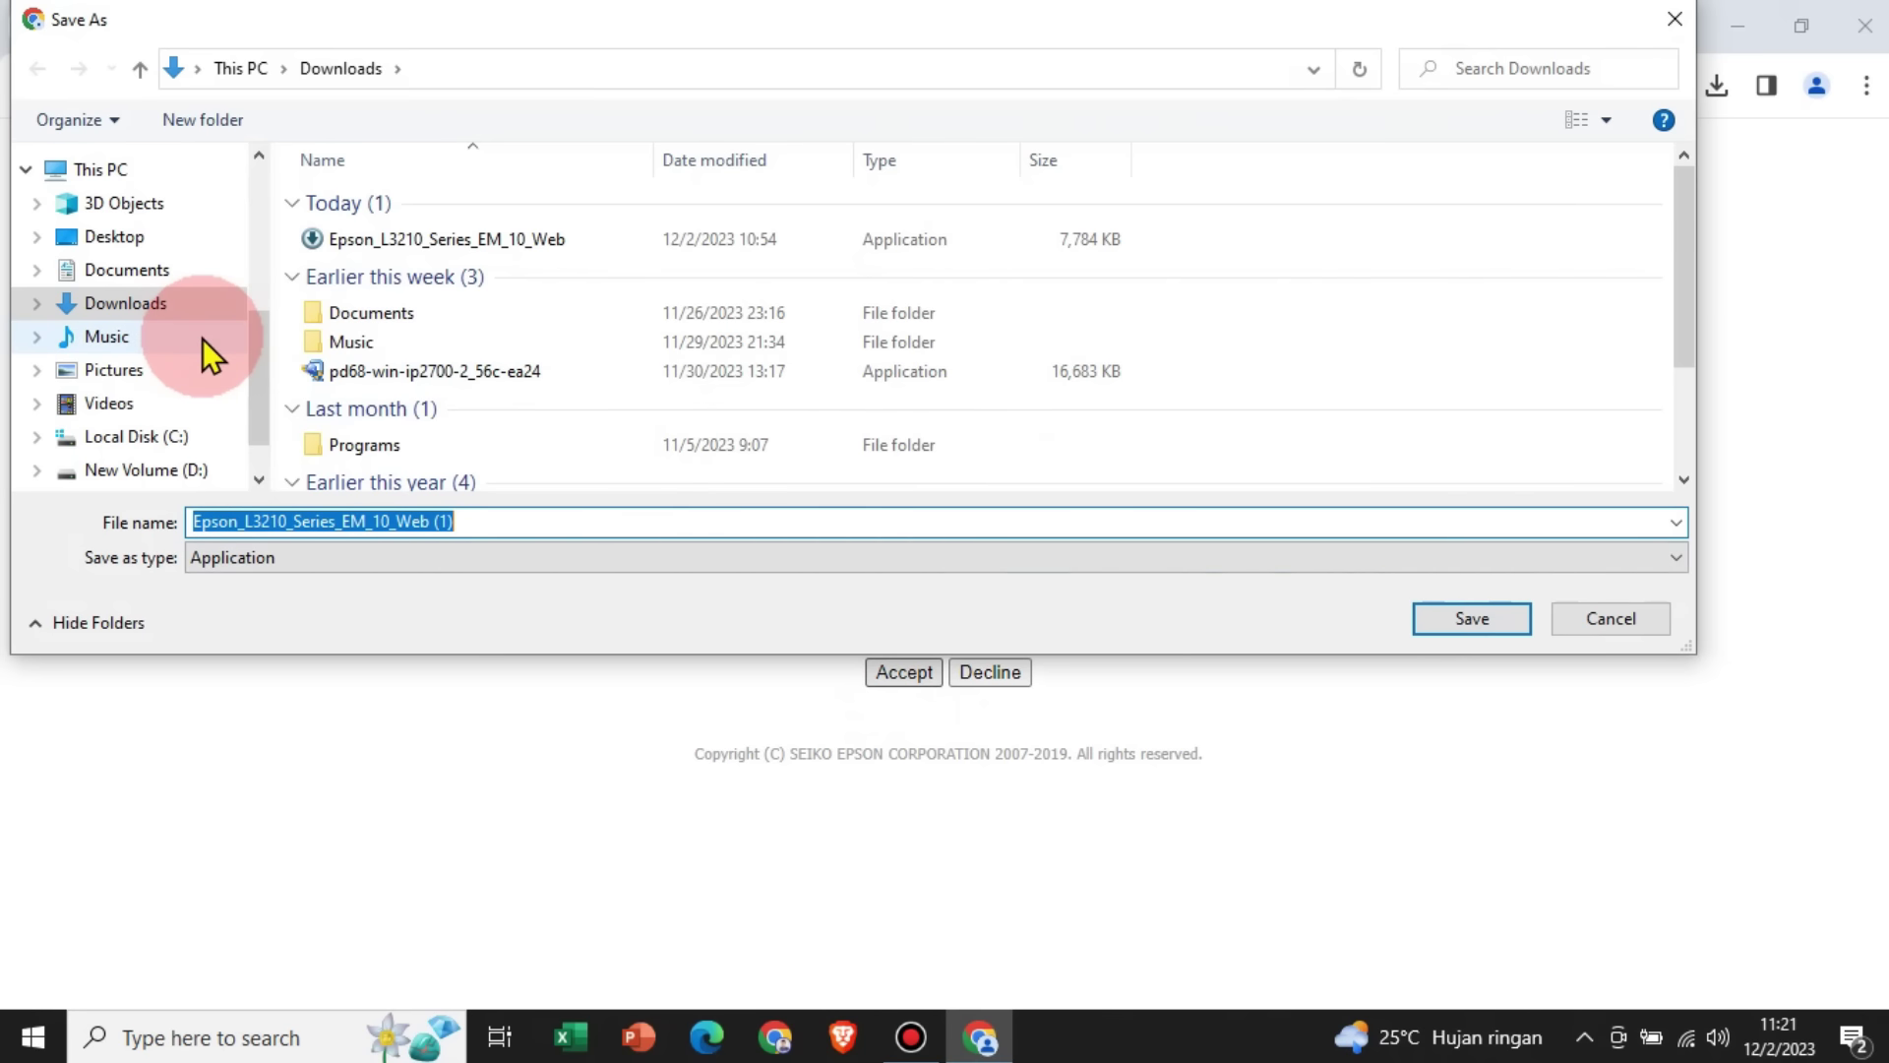
{"action": "left_click", "coordinate": [1473, 618]}
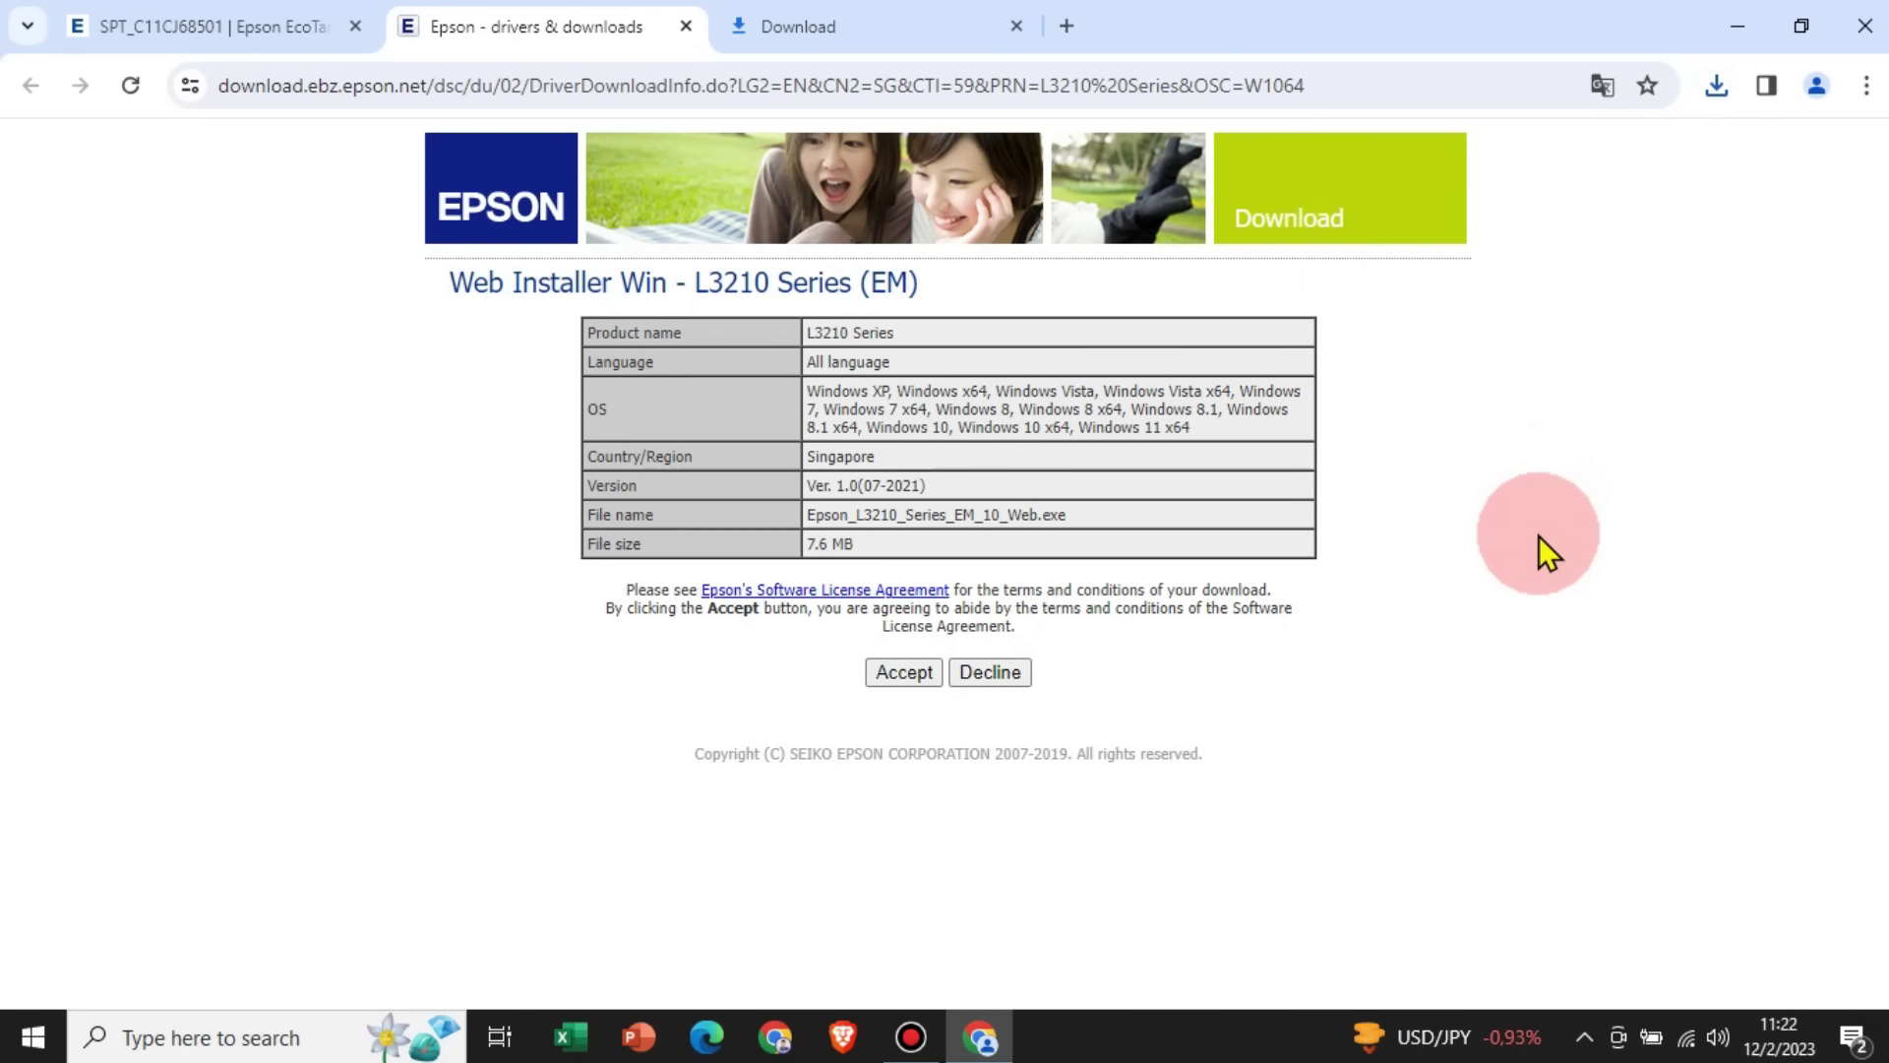
Launch the downloaded Epson L3210 web installer from the recent downloads and minimize the browser
{"action": "left_click", "coordinate": [1730, 85]}
{"action": "mouse_move", "coordinate": [1445, 233]}
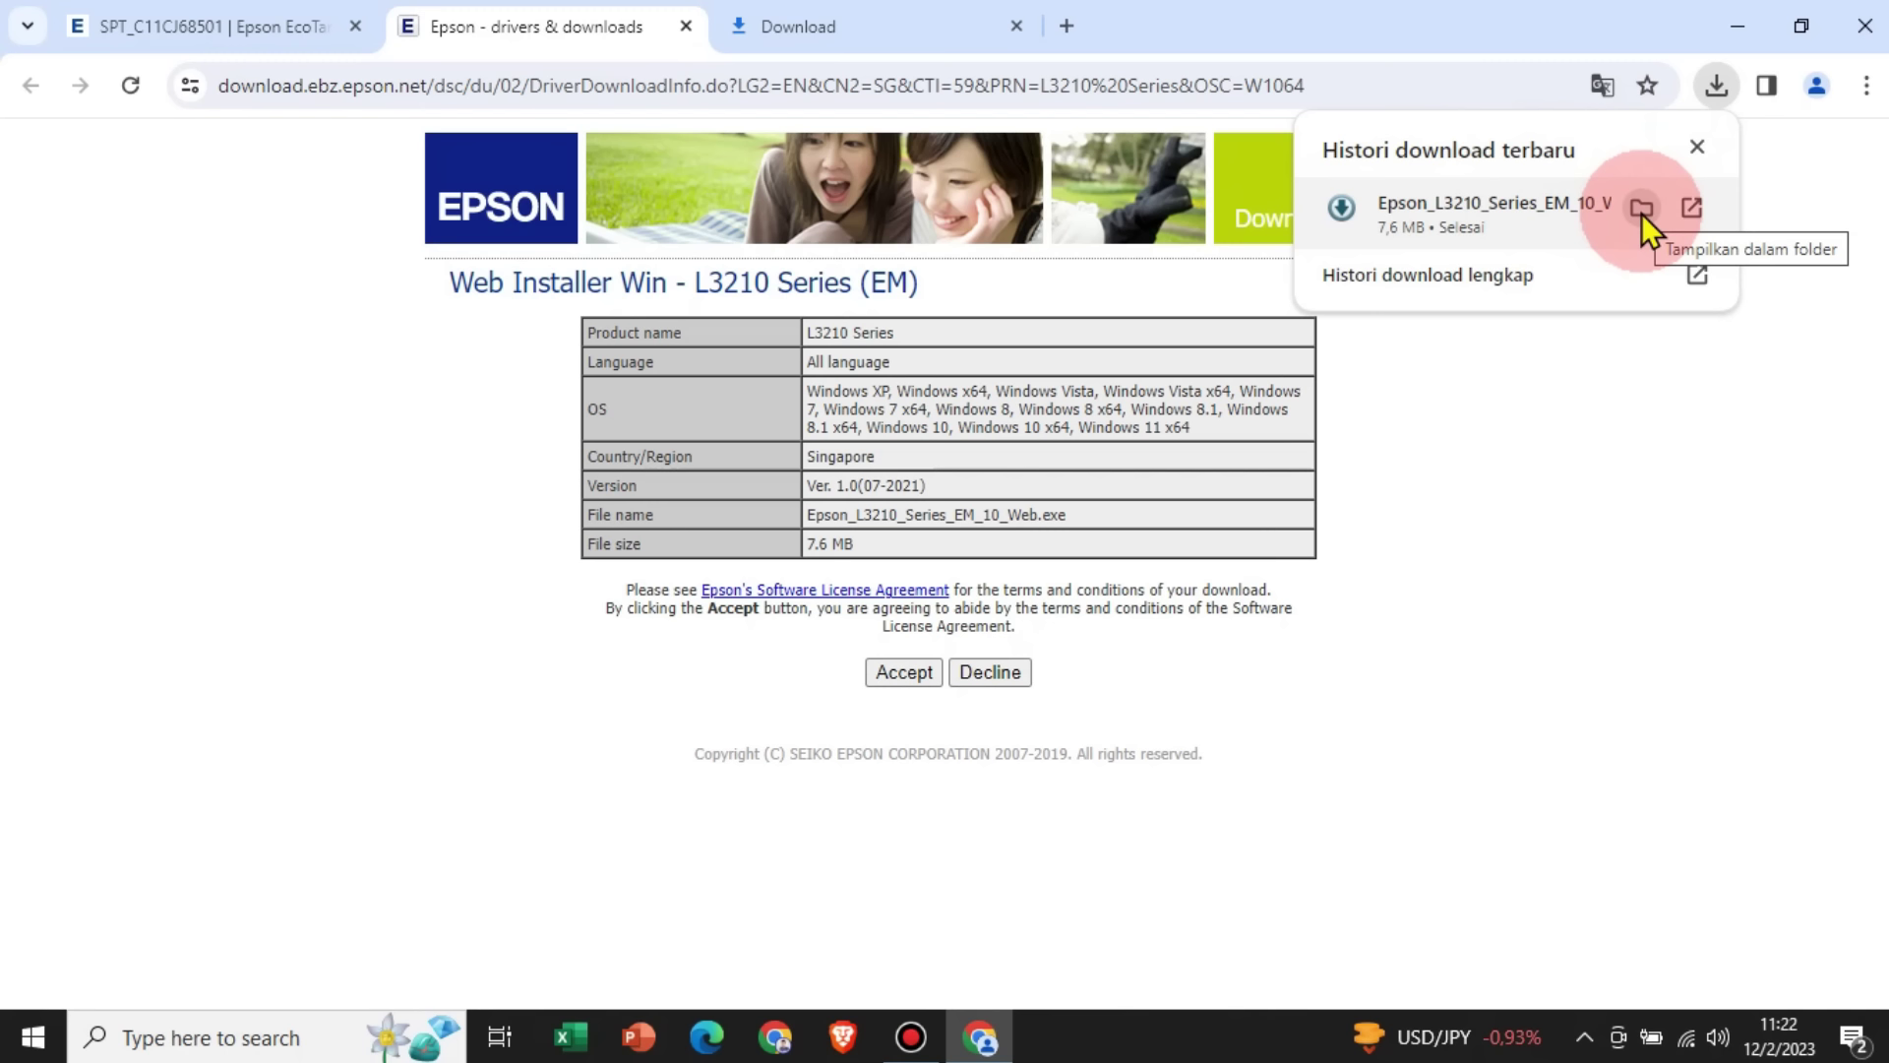
{"action": "left_click", "coordinate": [1504, 216]}
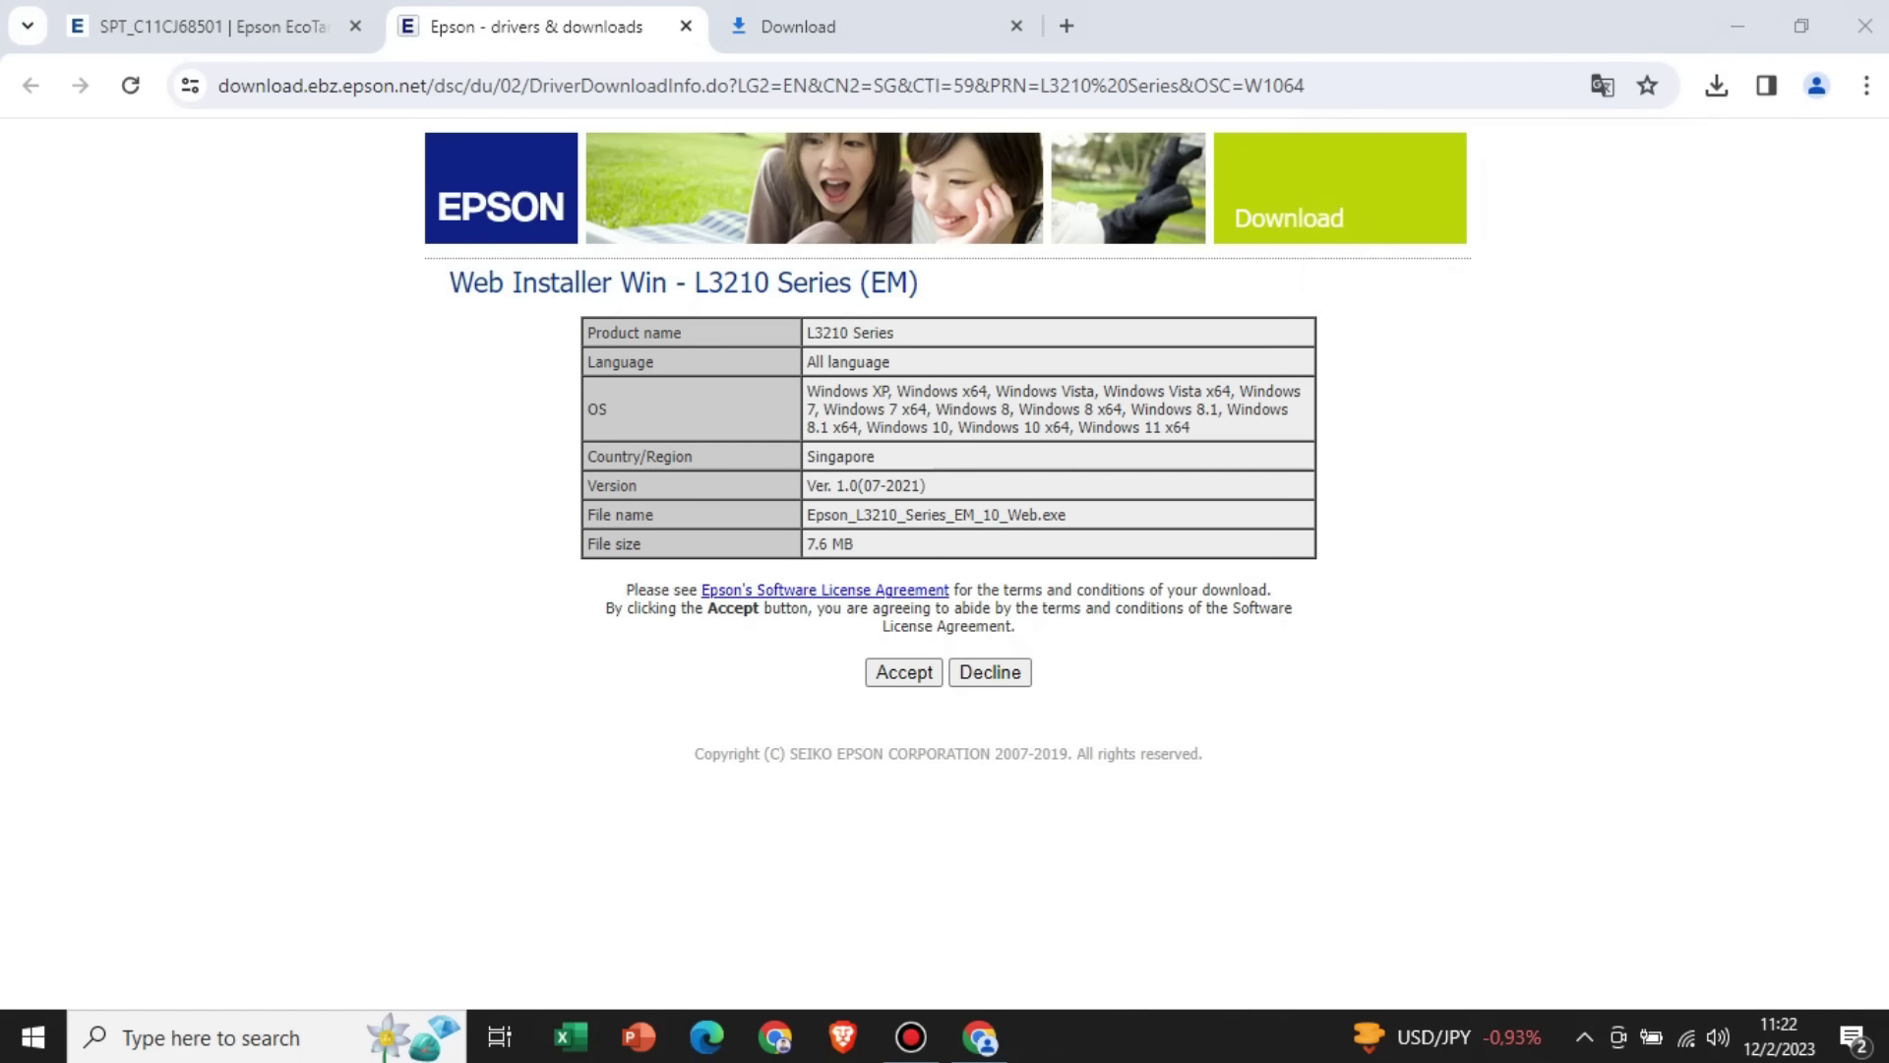
{"action": "left_click", "coordinate": [1740, 28]}
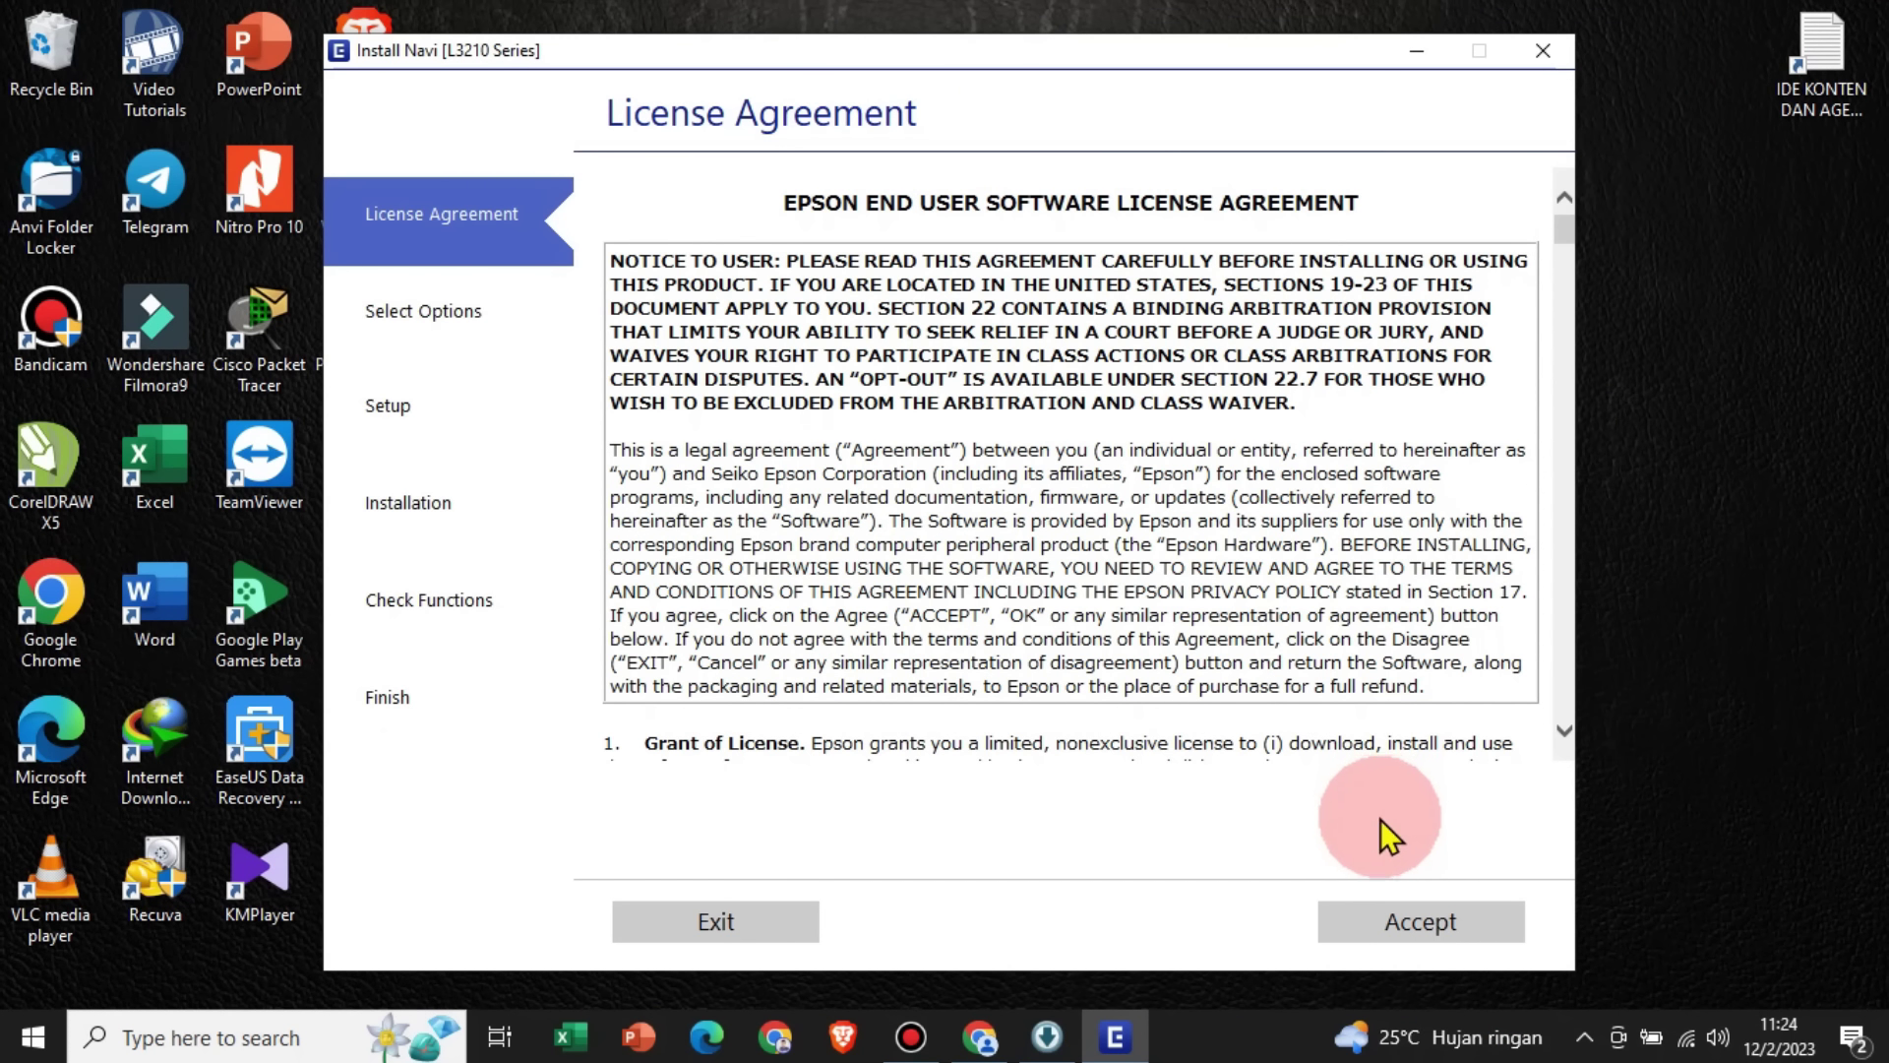
Accept the software license and both usage-information agreements, and confirm that the ink tanks have been filled
{"action": "left_click", "coordinate": [1431, 921]}
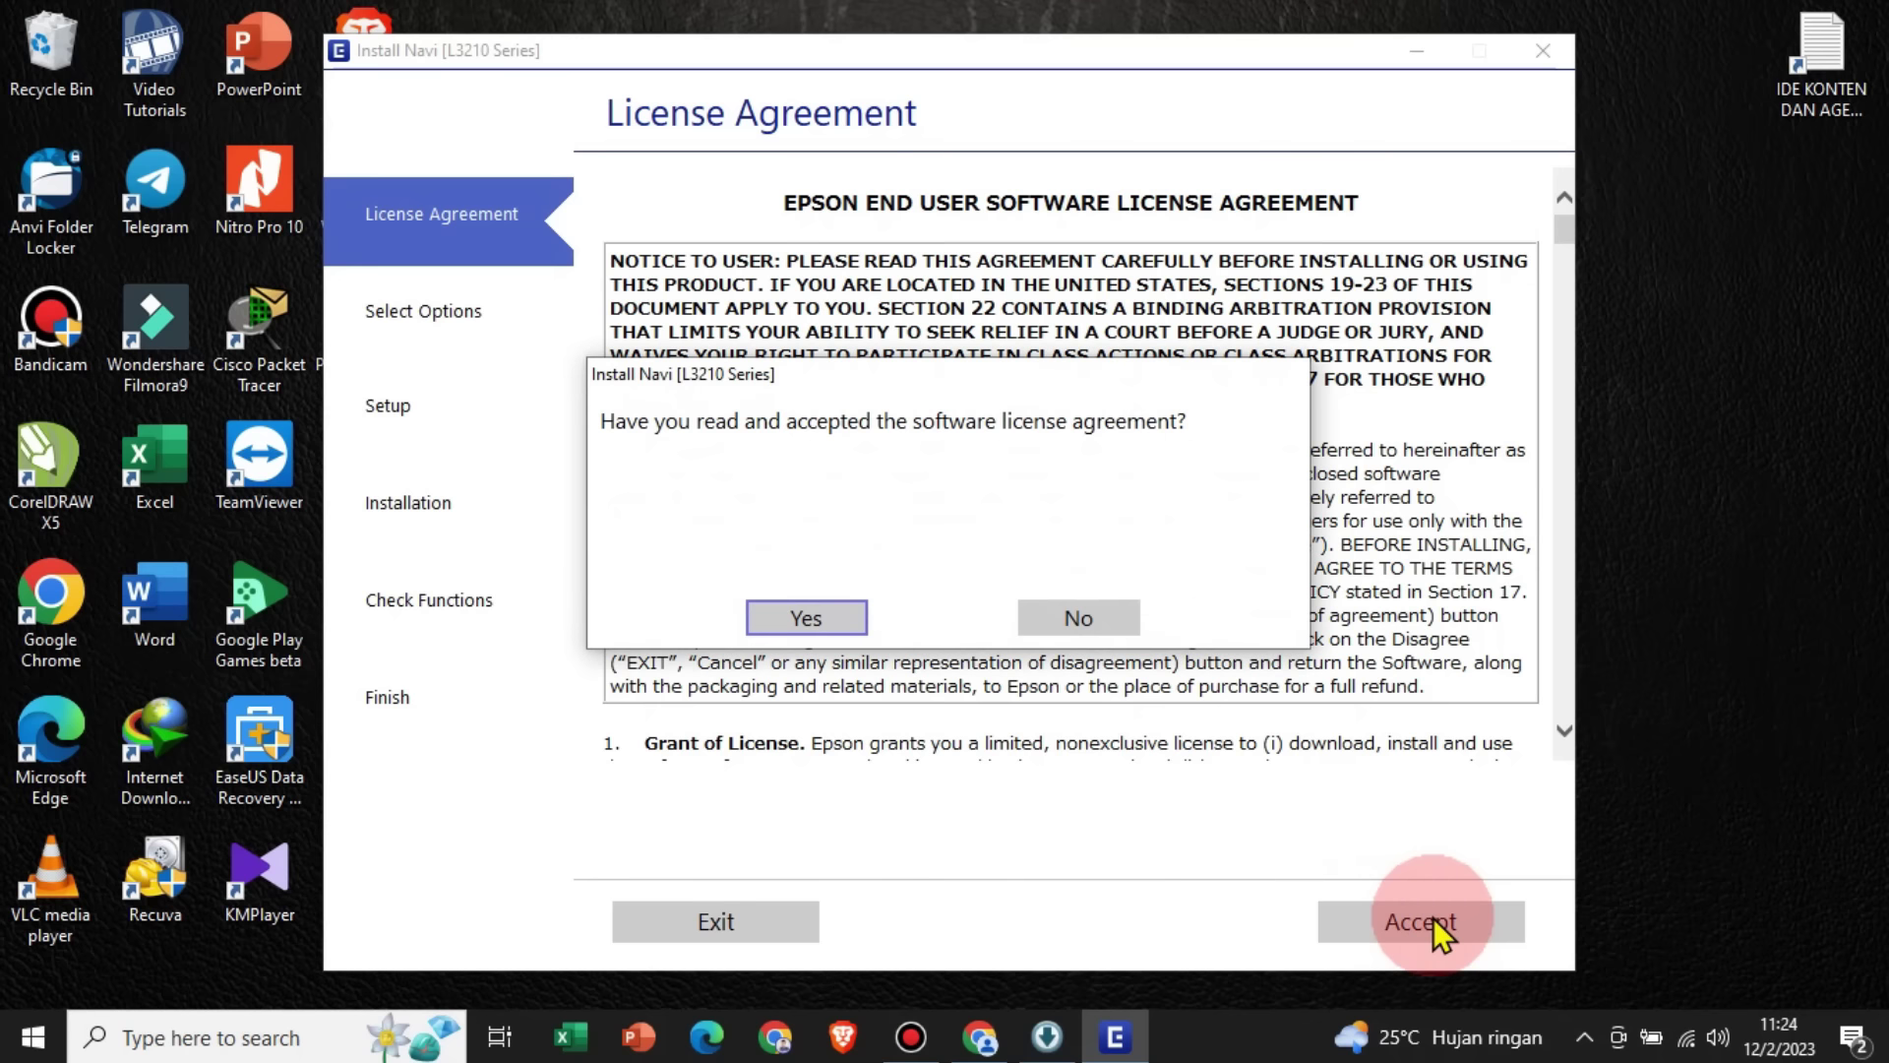
{"action": "left_click", "coordinate": [819, 618]}
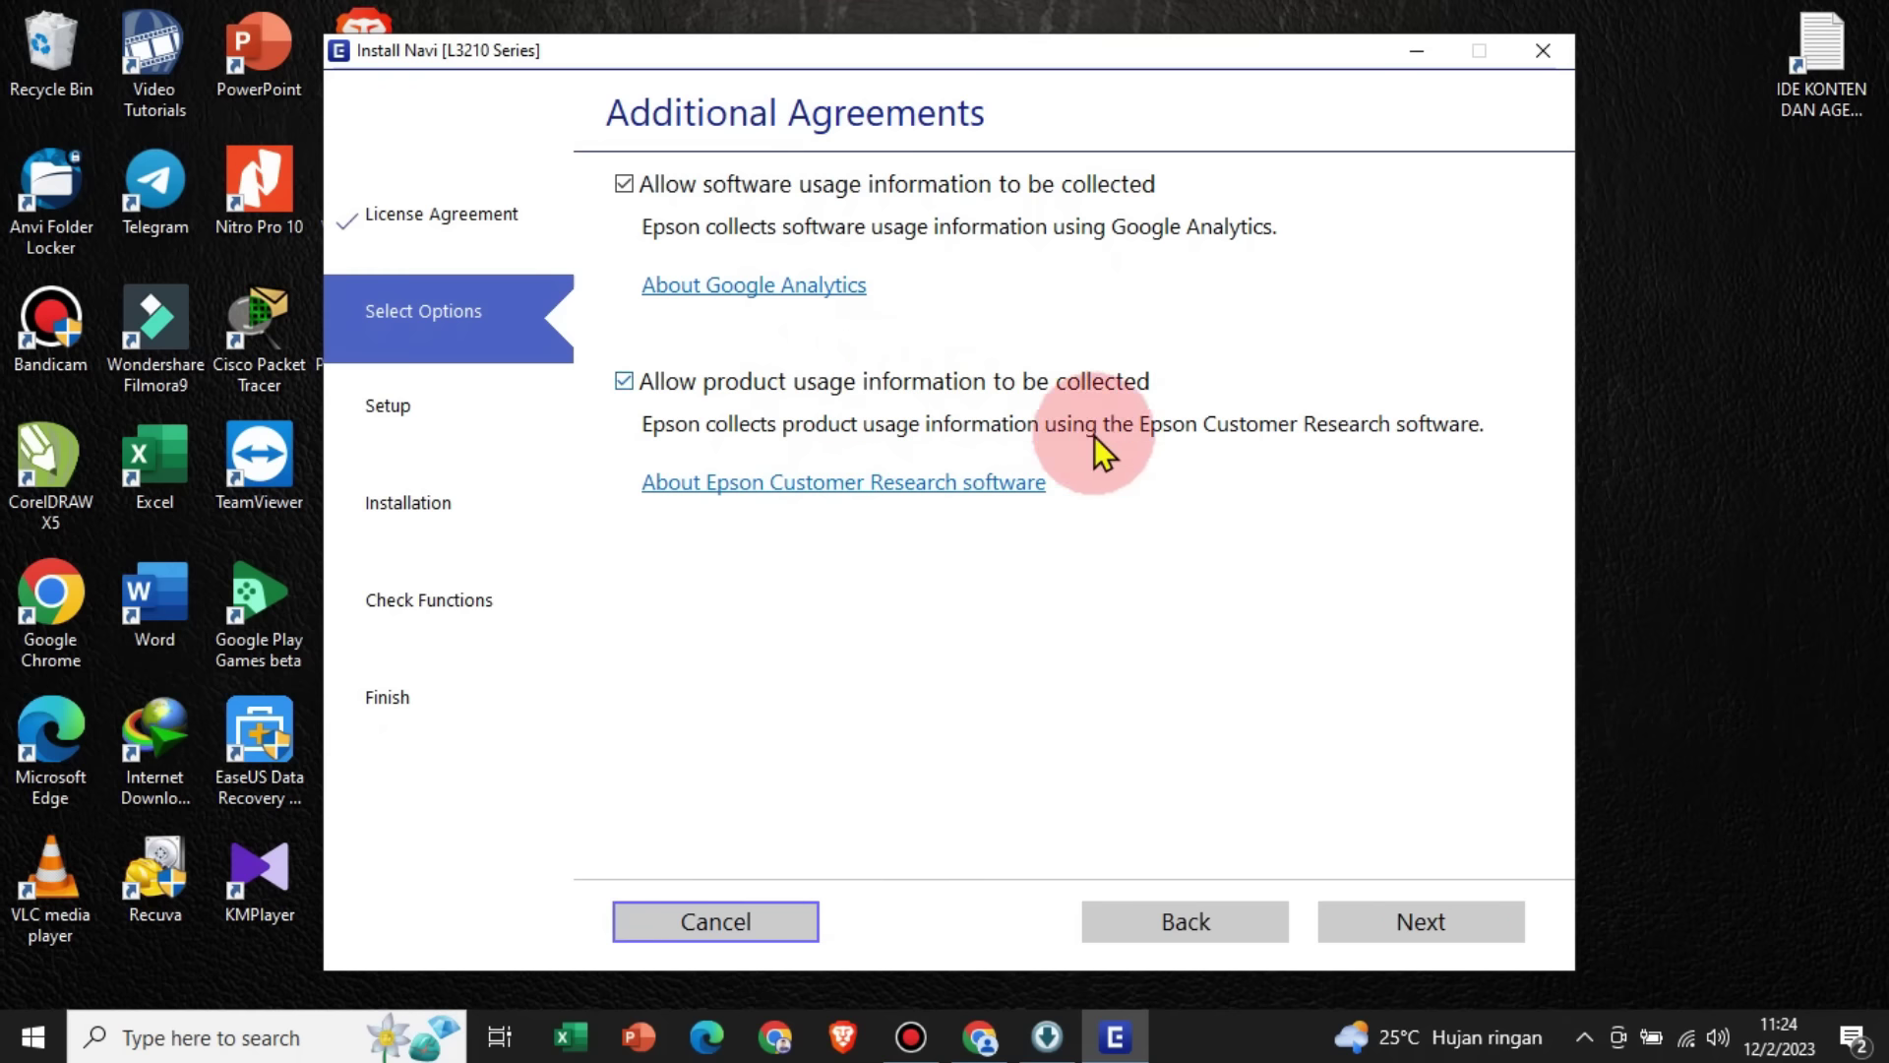
{"action": "left_click", "coordinate": [1405, 925]}
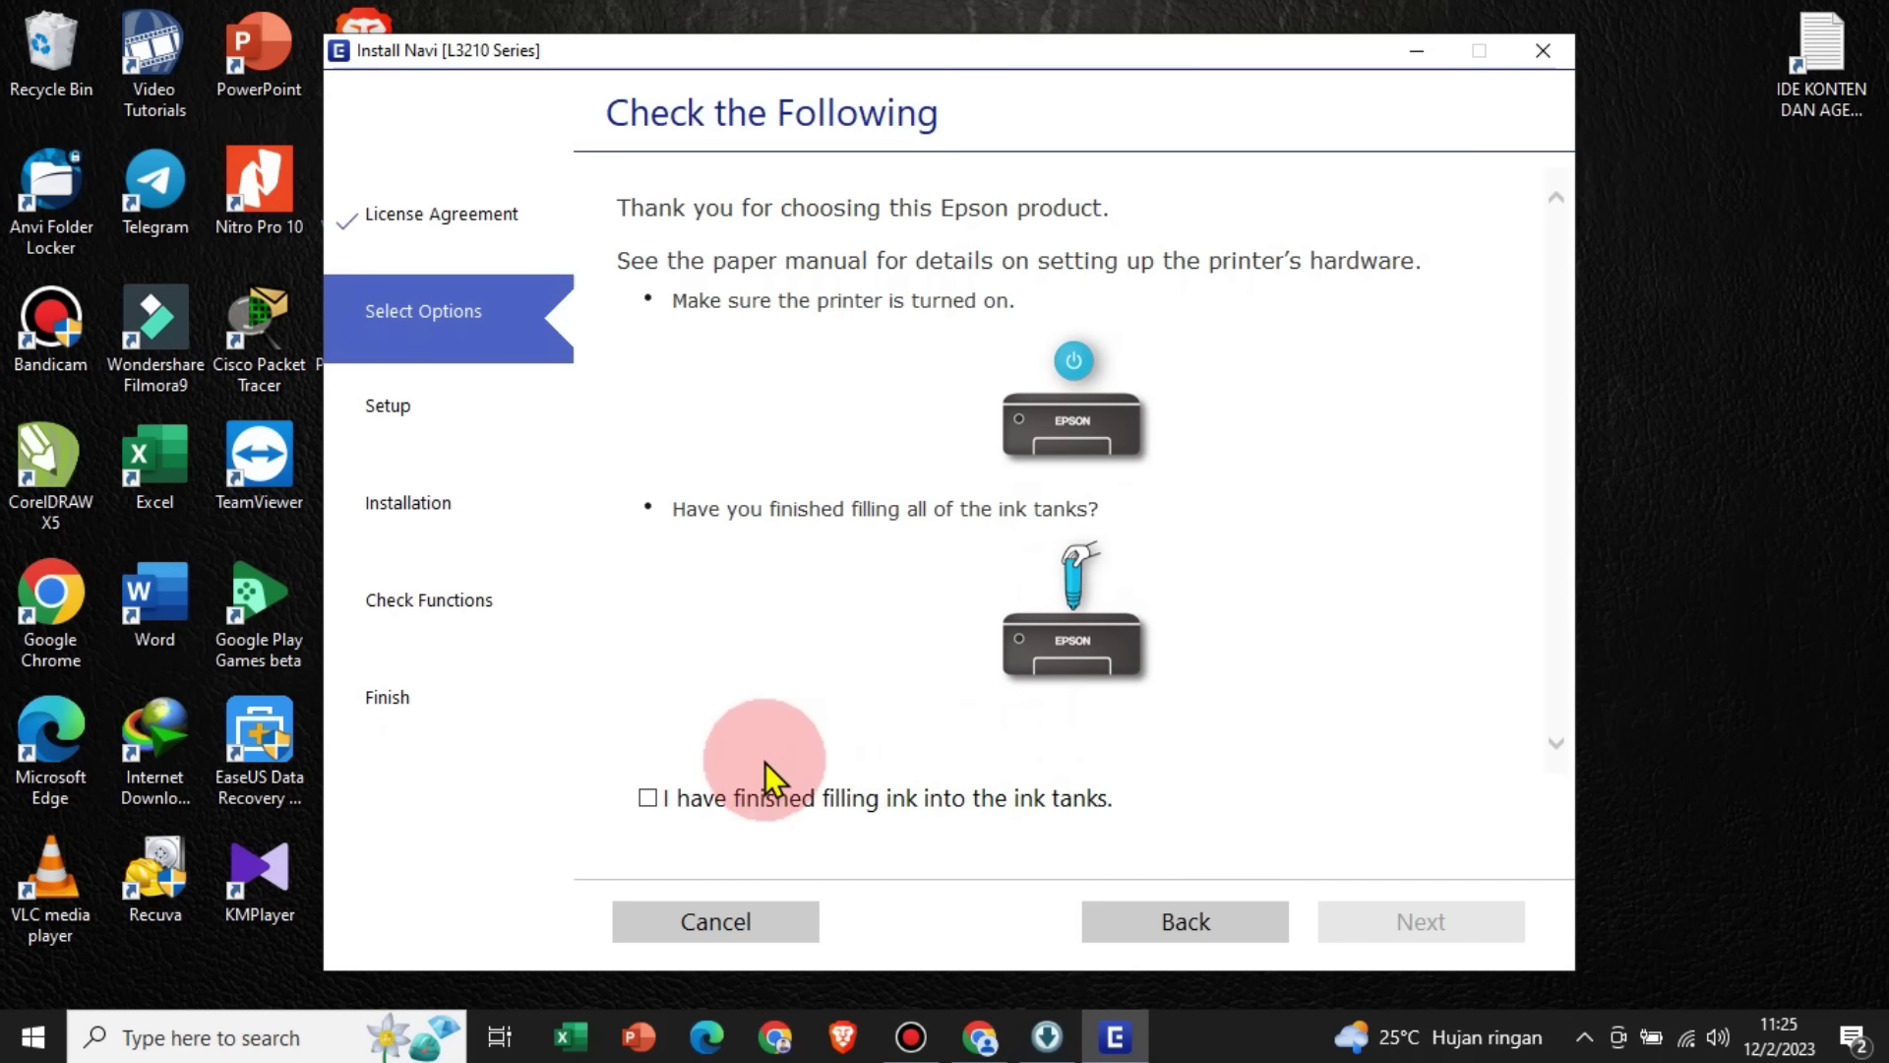
{"action": "left_click", "coordinate": [647, 802]}
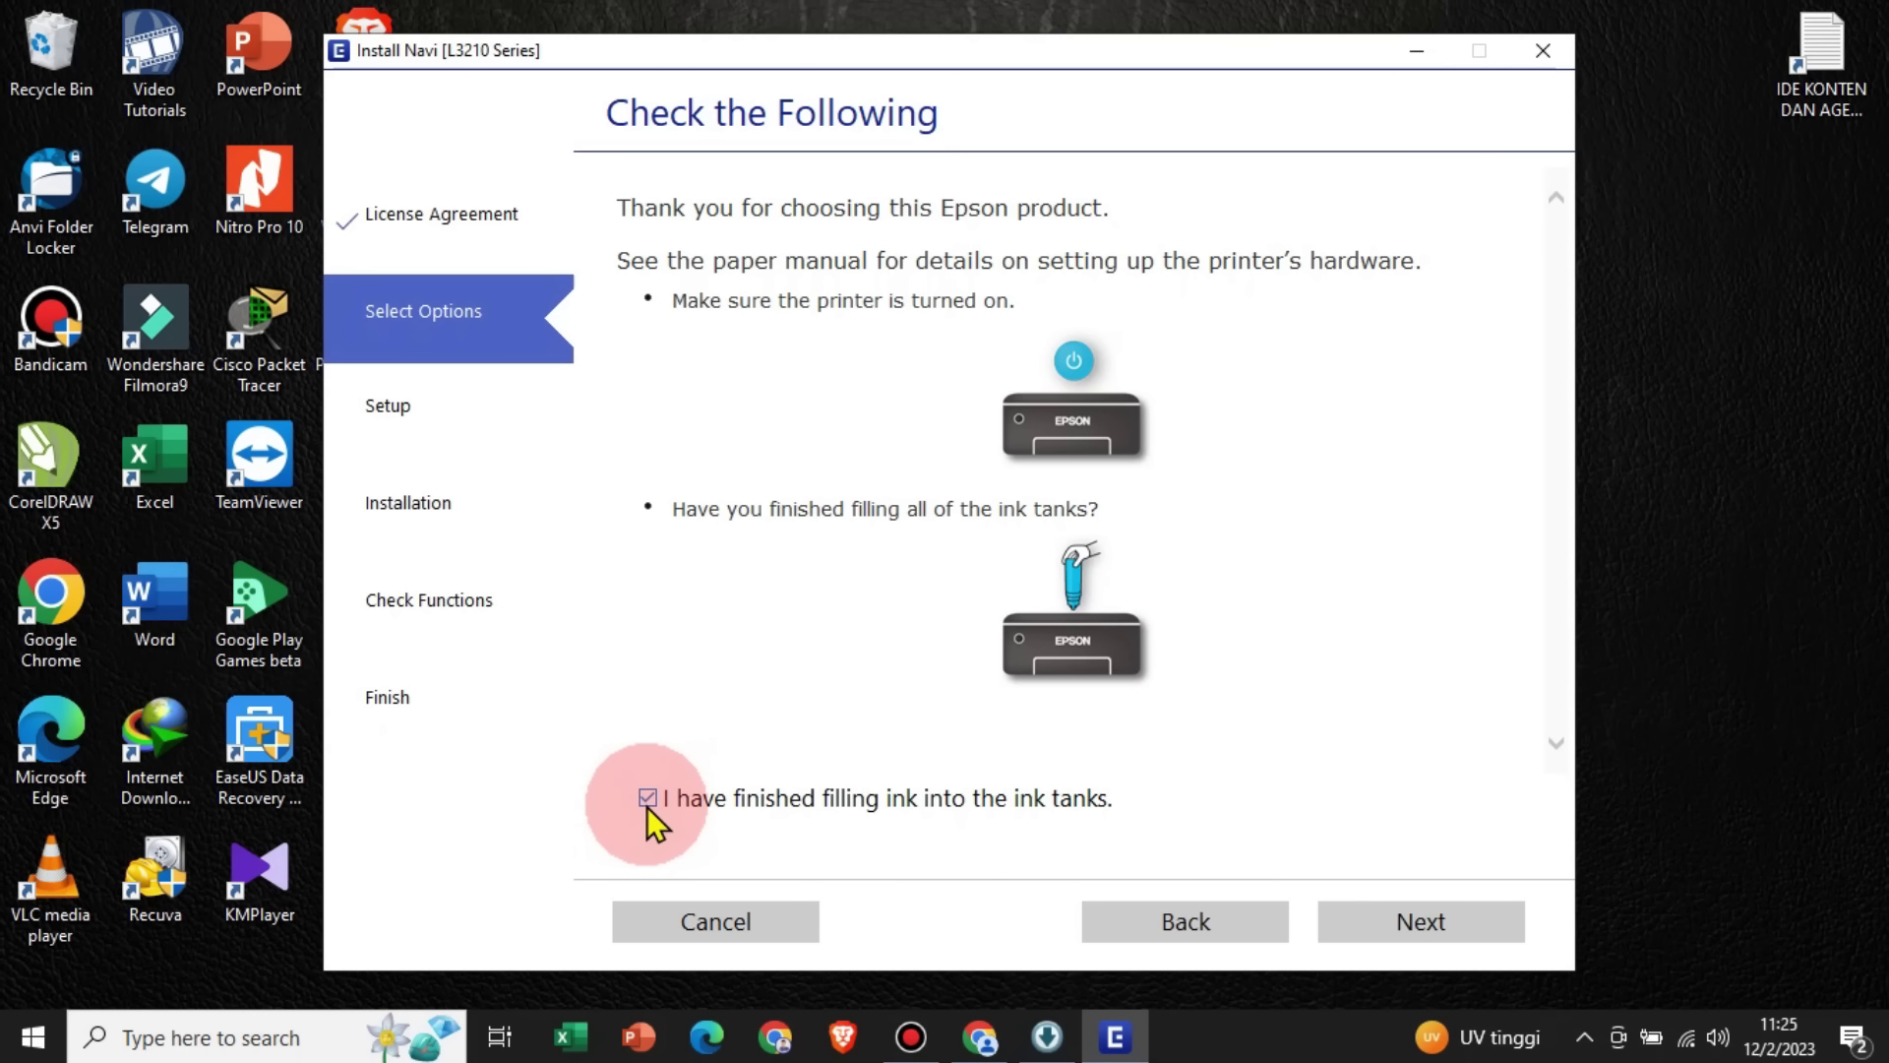
{"action": "left_click", "coordinate": [1442, 923]}
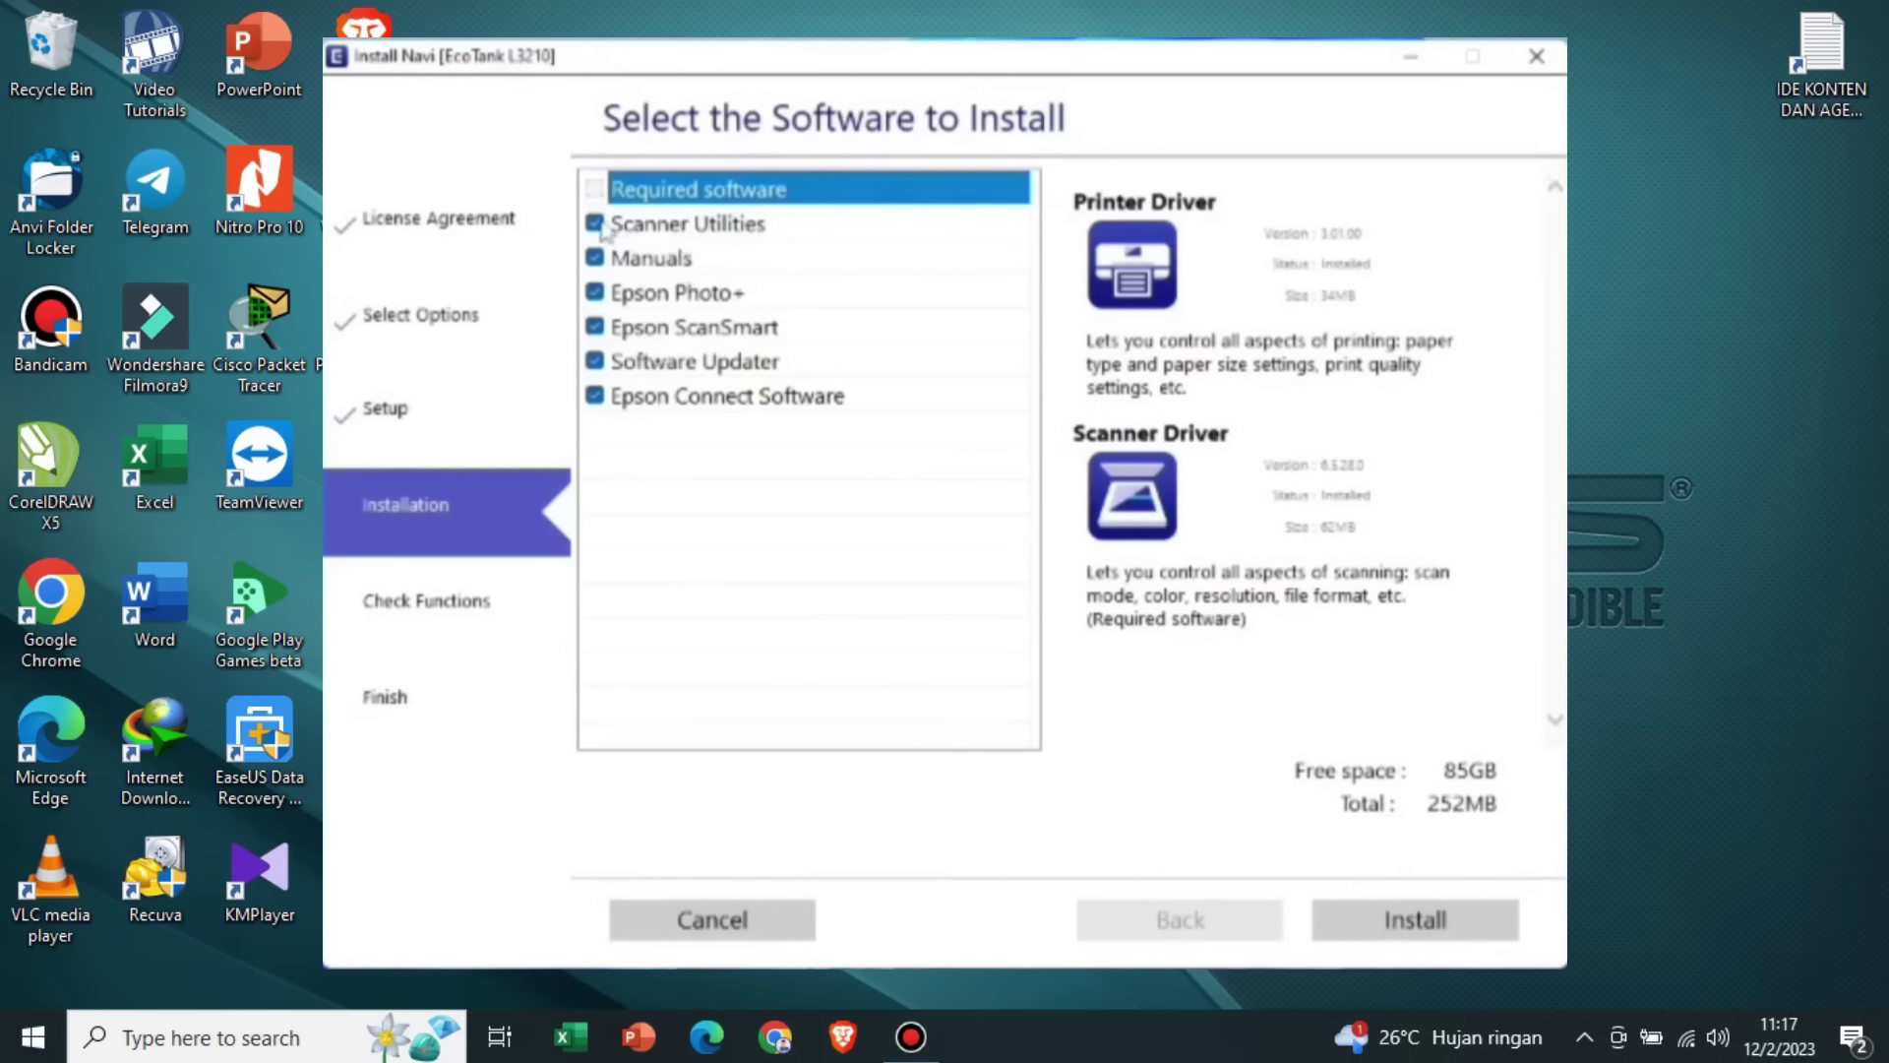
Install the selected Epson software and finish the setup, skipping the test page and the product registration
{"action": "left_click", "coordinate": [1421, 926]}
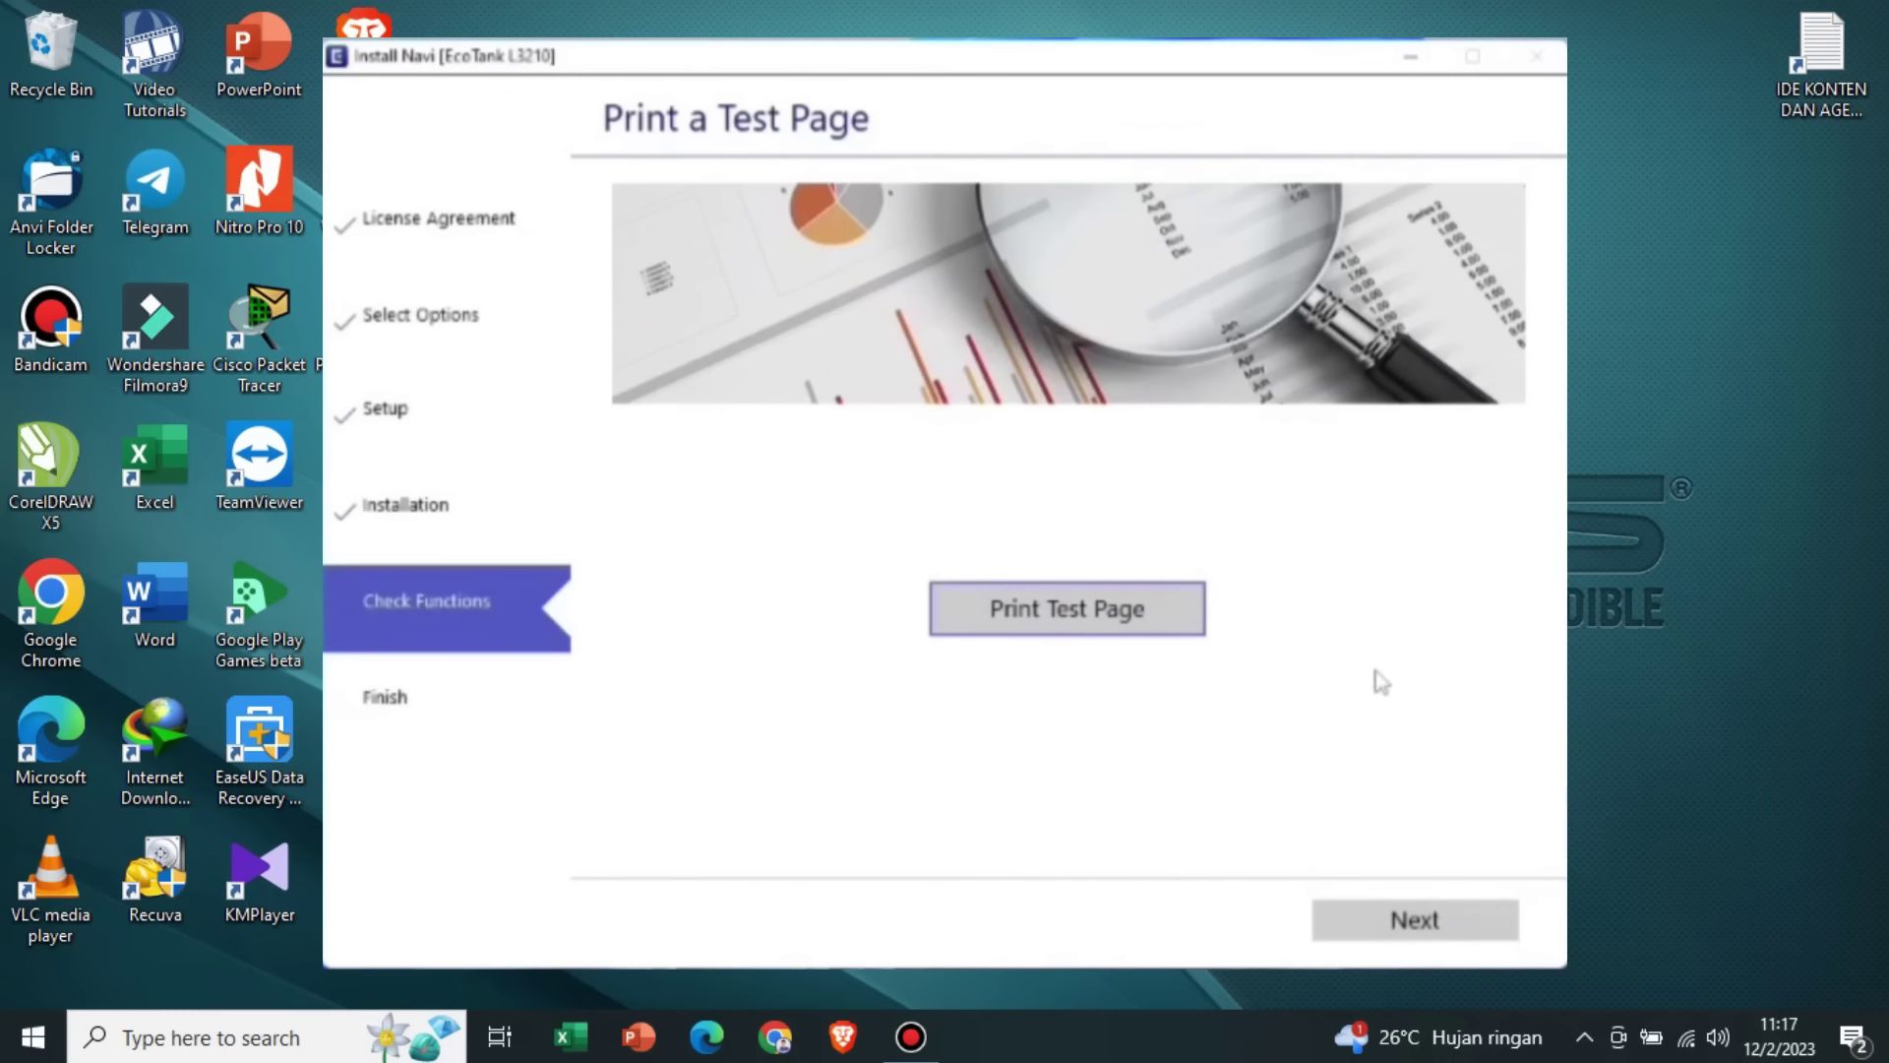
{"action": "left_click", "coordinate": [1414, 930]}
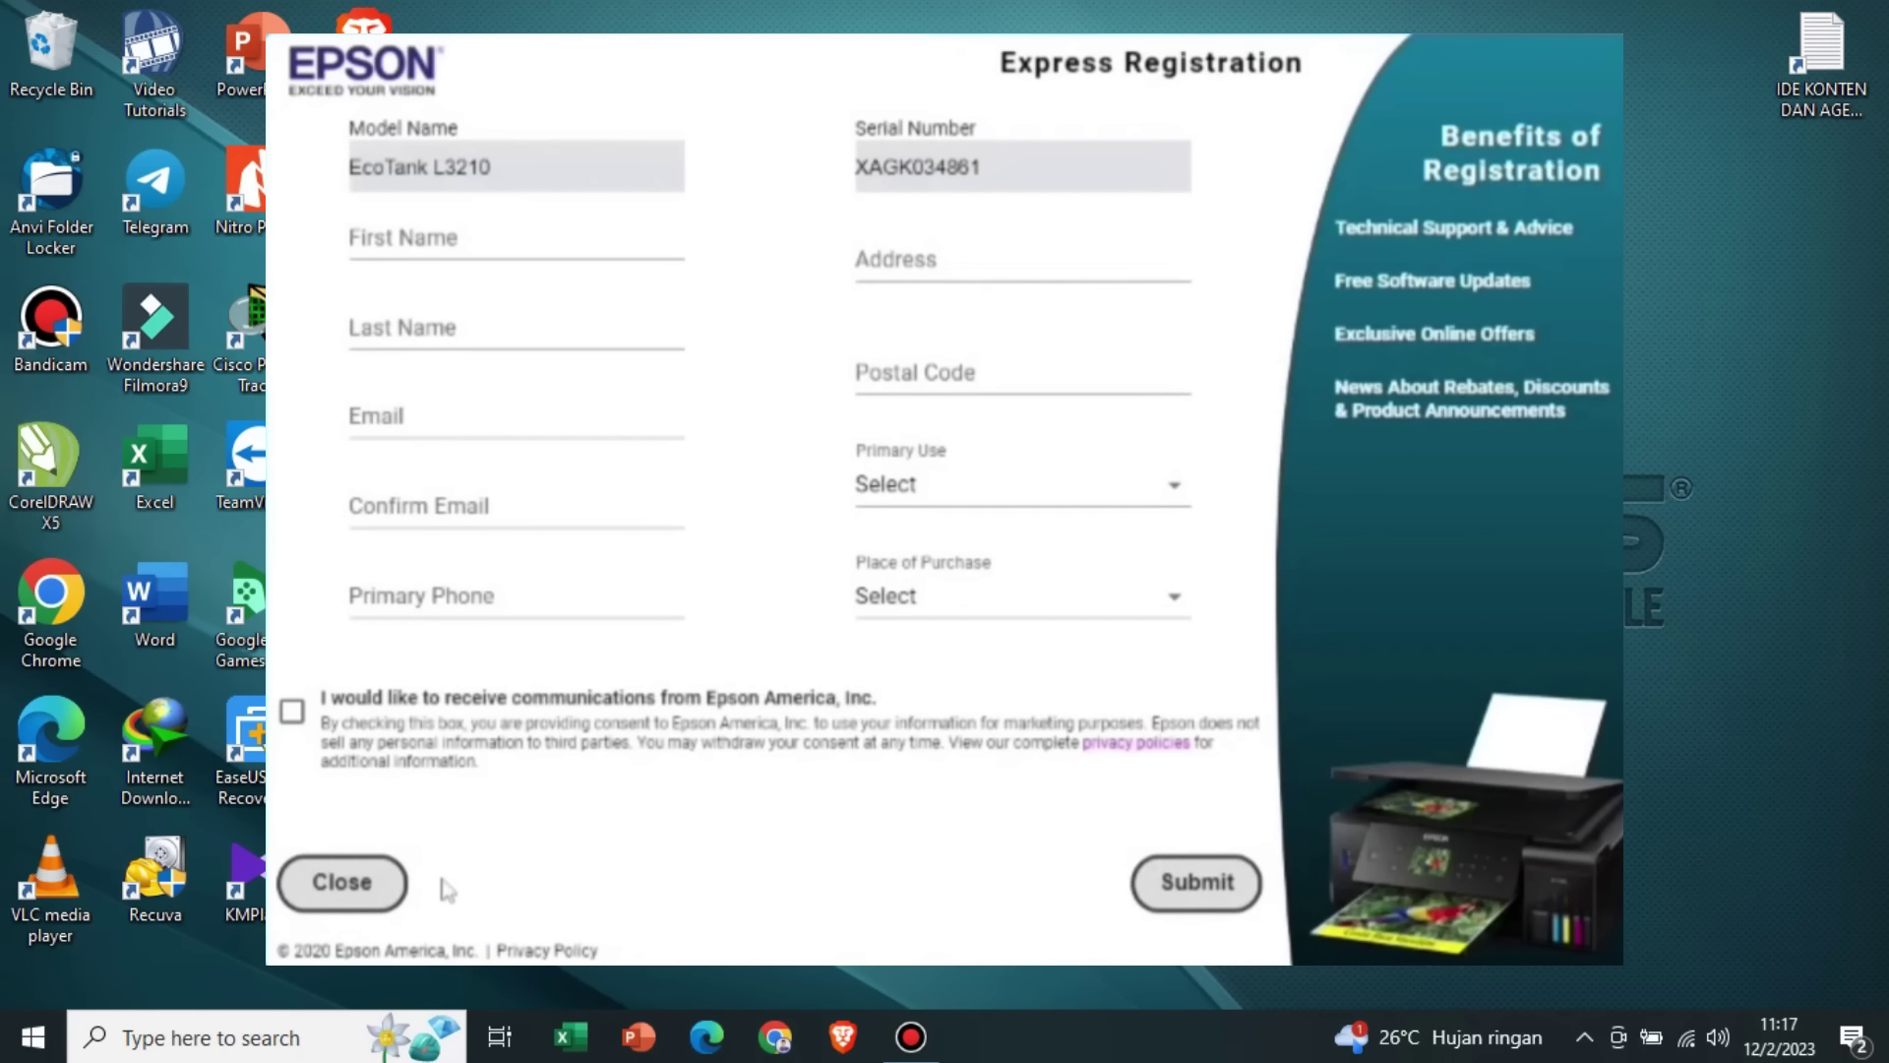
{"action": "left_click", "coordinate": [372, 898]}
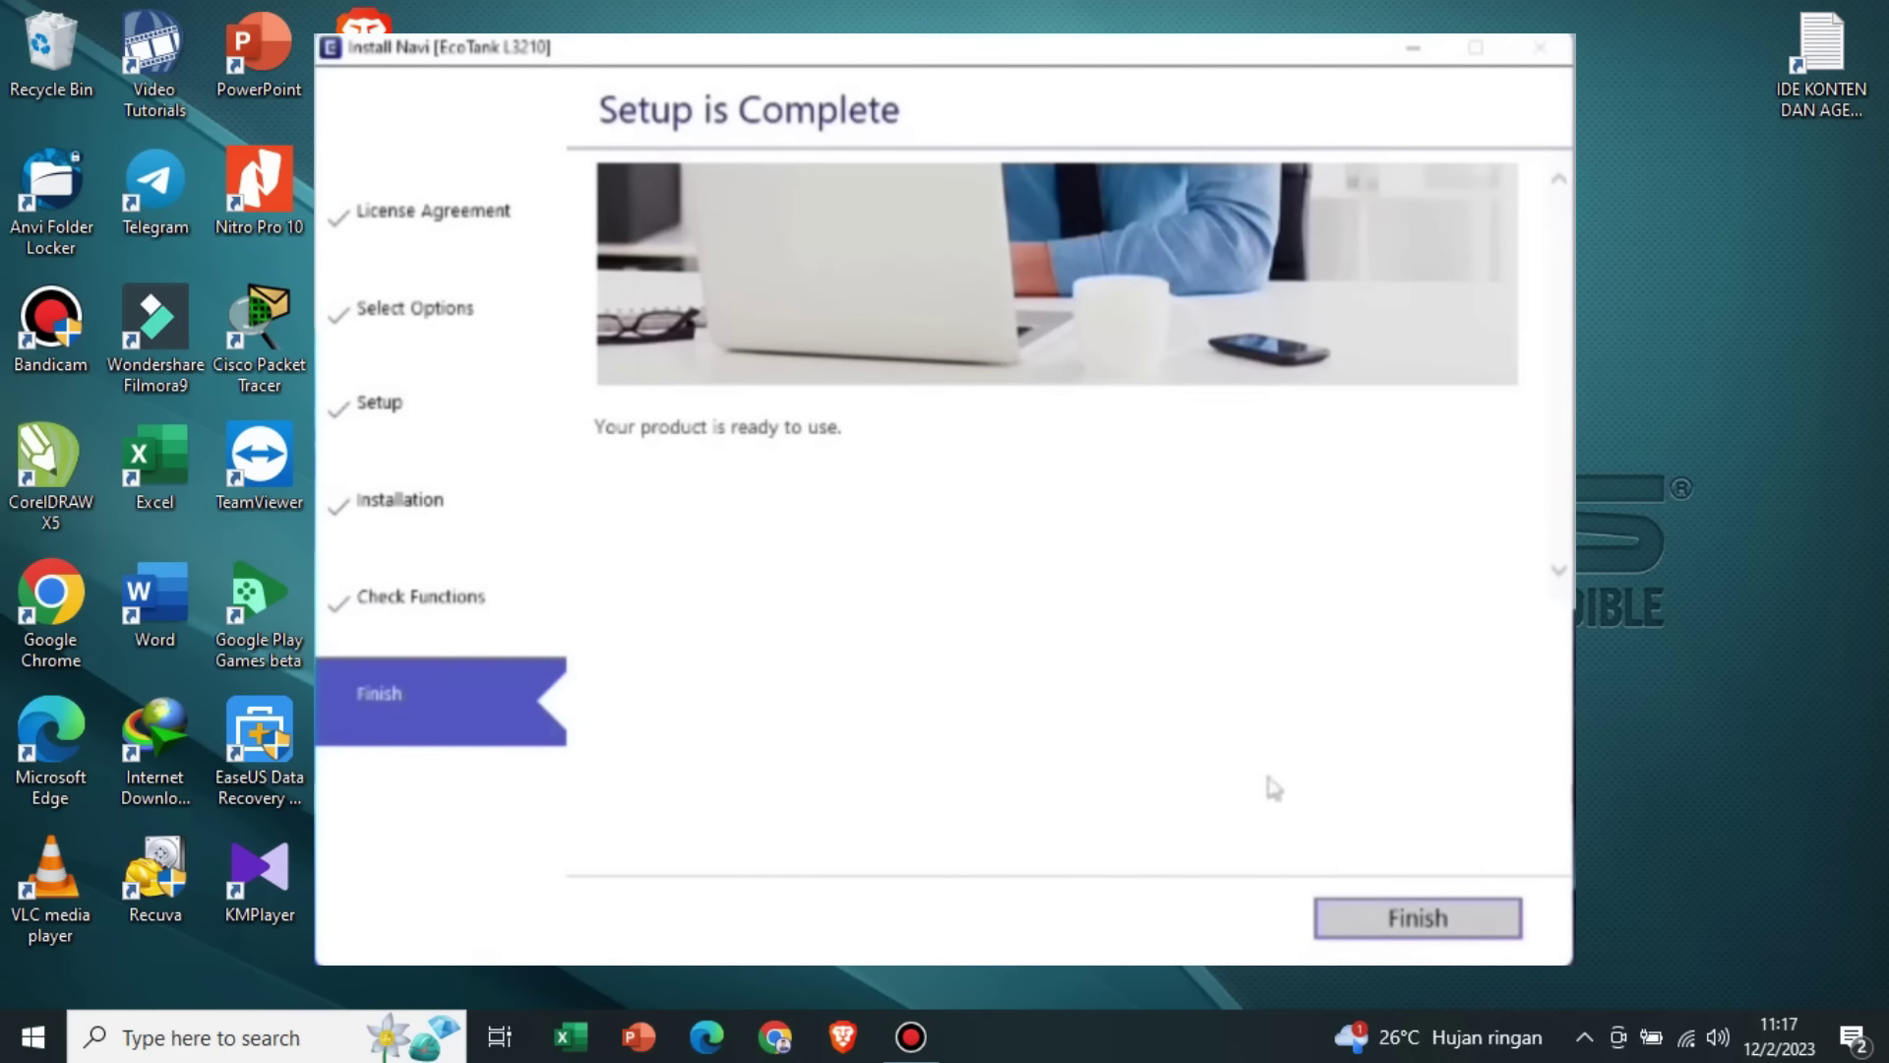
{"action": "left_click", "coordinate": [1418, 918]}
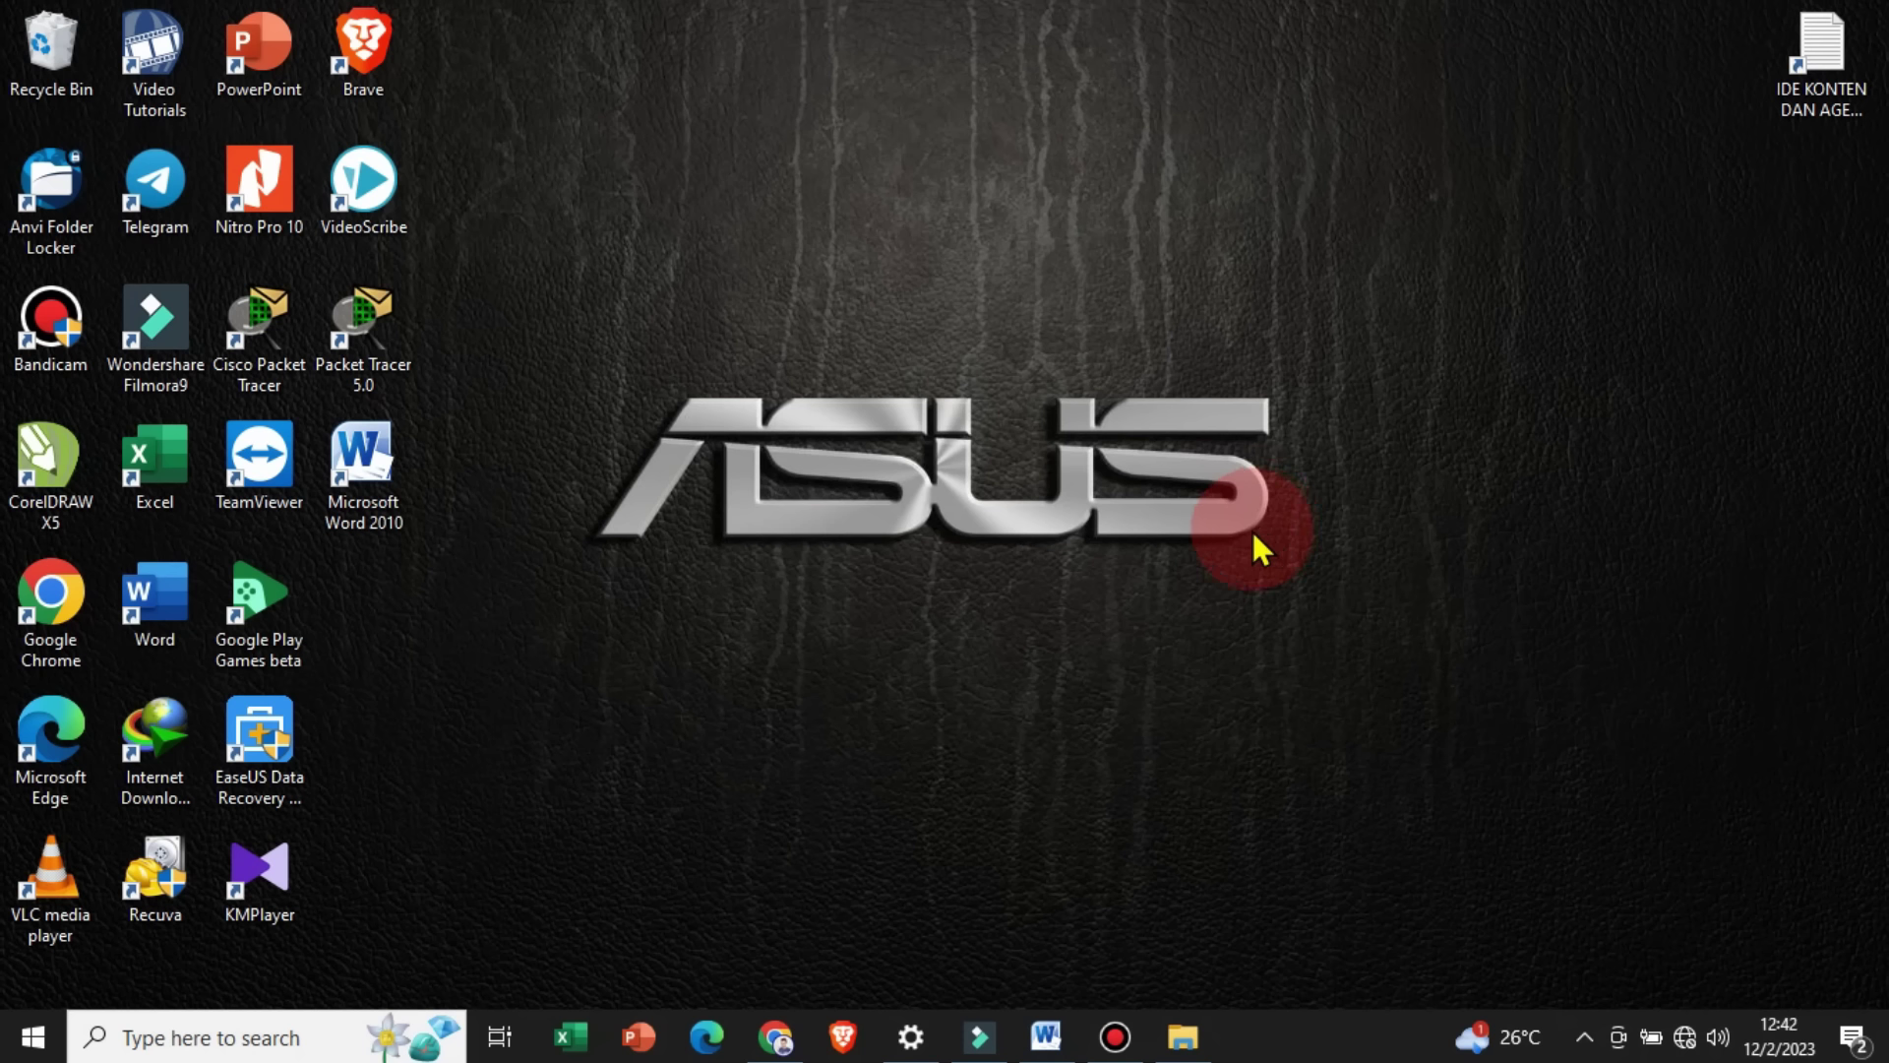
Open Microsoft Word 2010 and check the print settings' printer list for EPSON L3210 Series, leaving Word minimized
{"action": "left_click", "coordinate": [391, 483]}
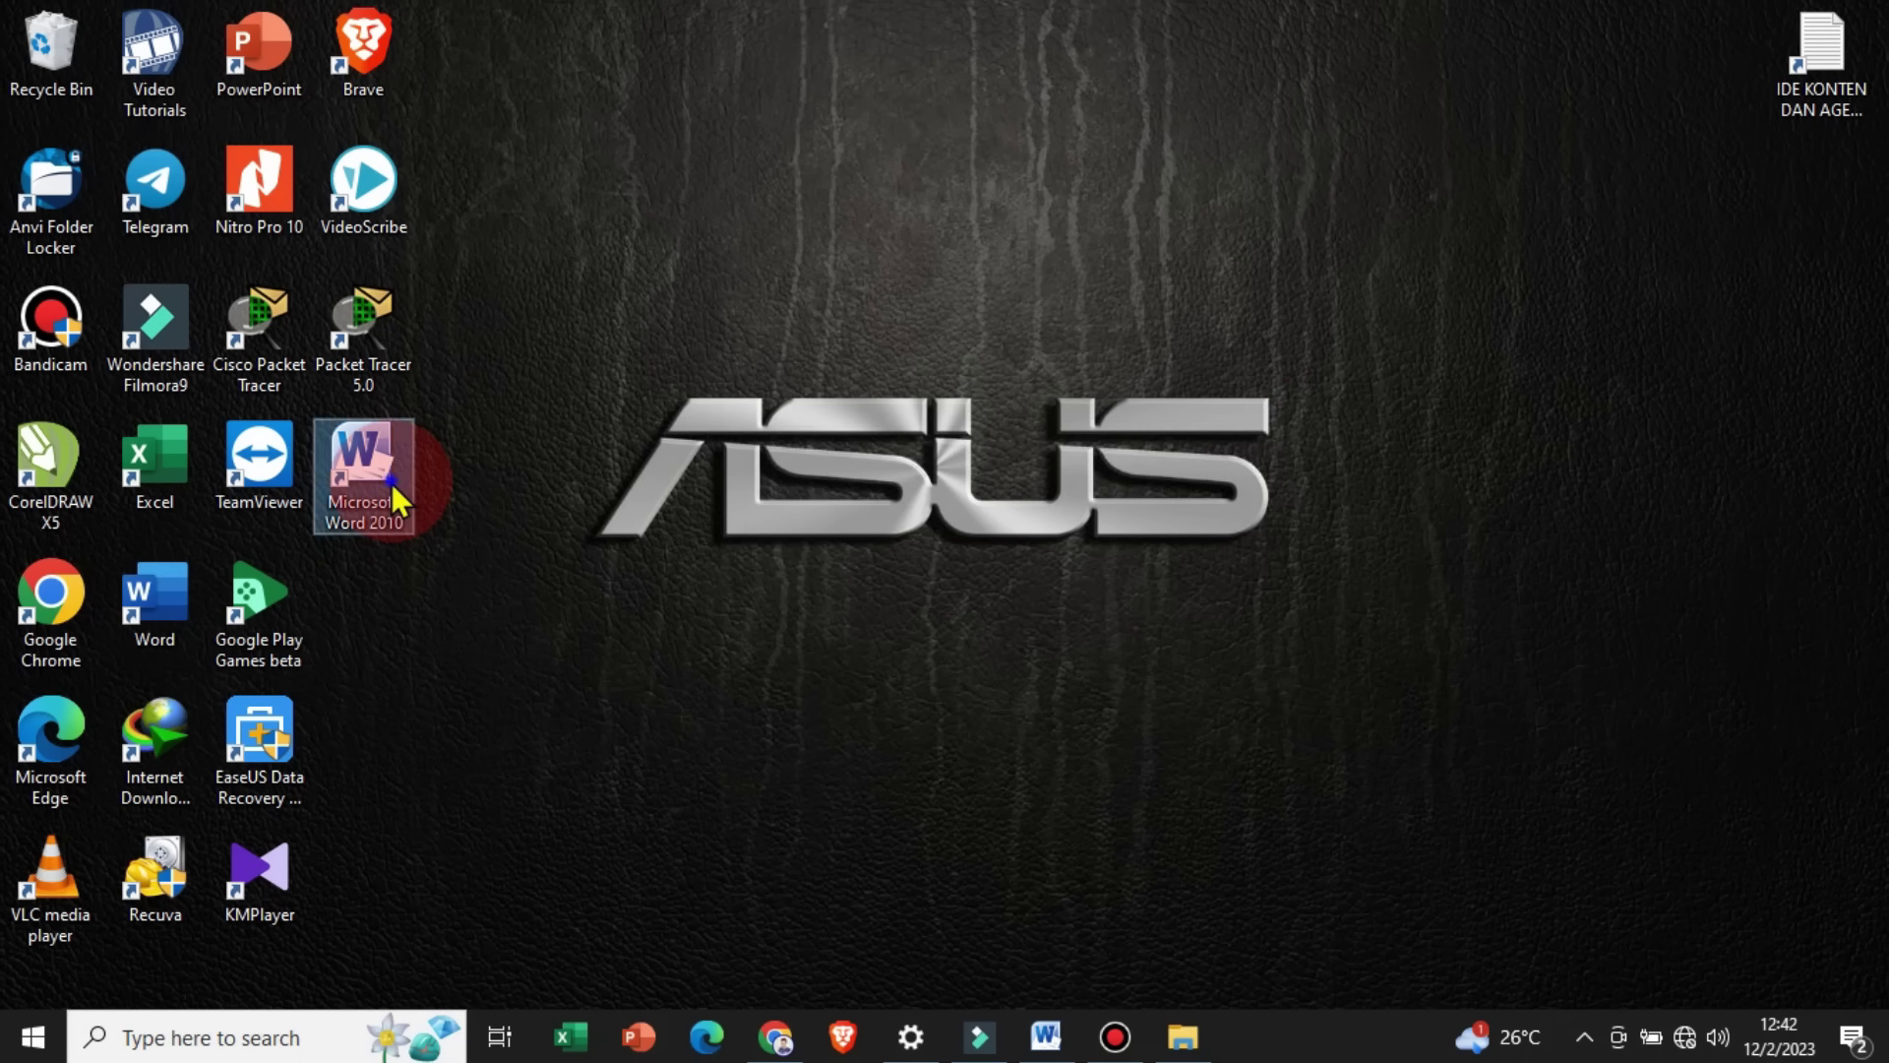
{"action": "left_click", "coordinate": [679, 508]}
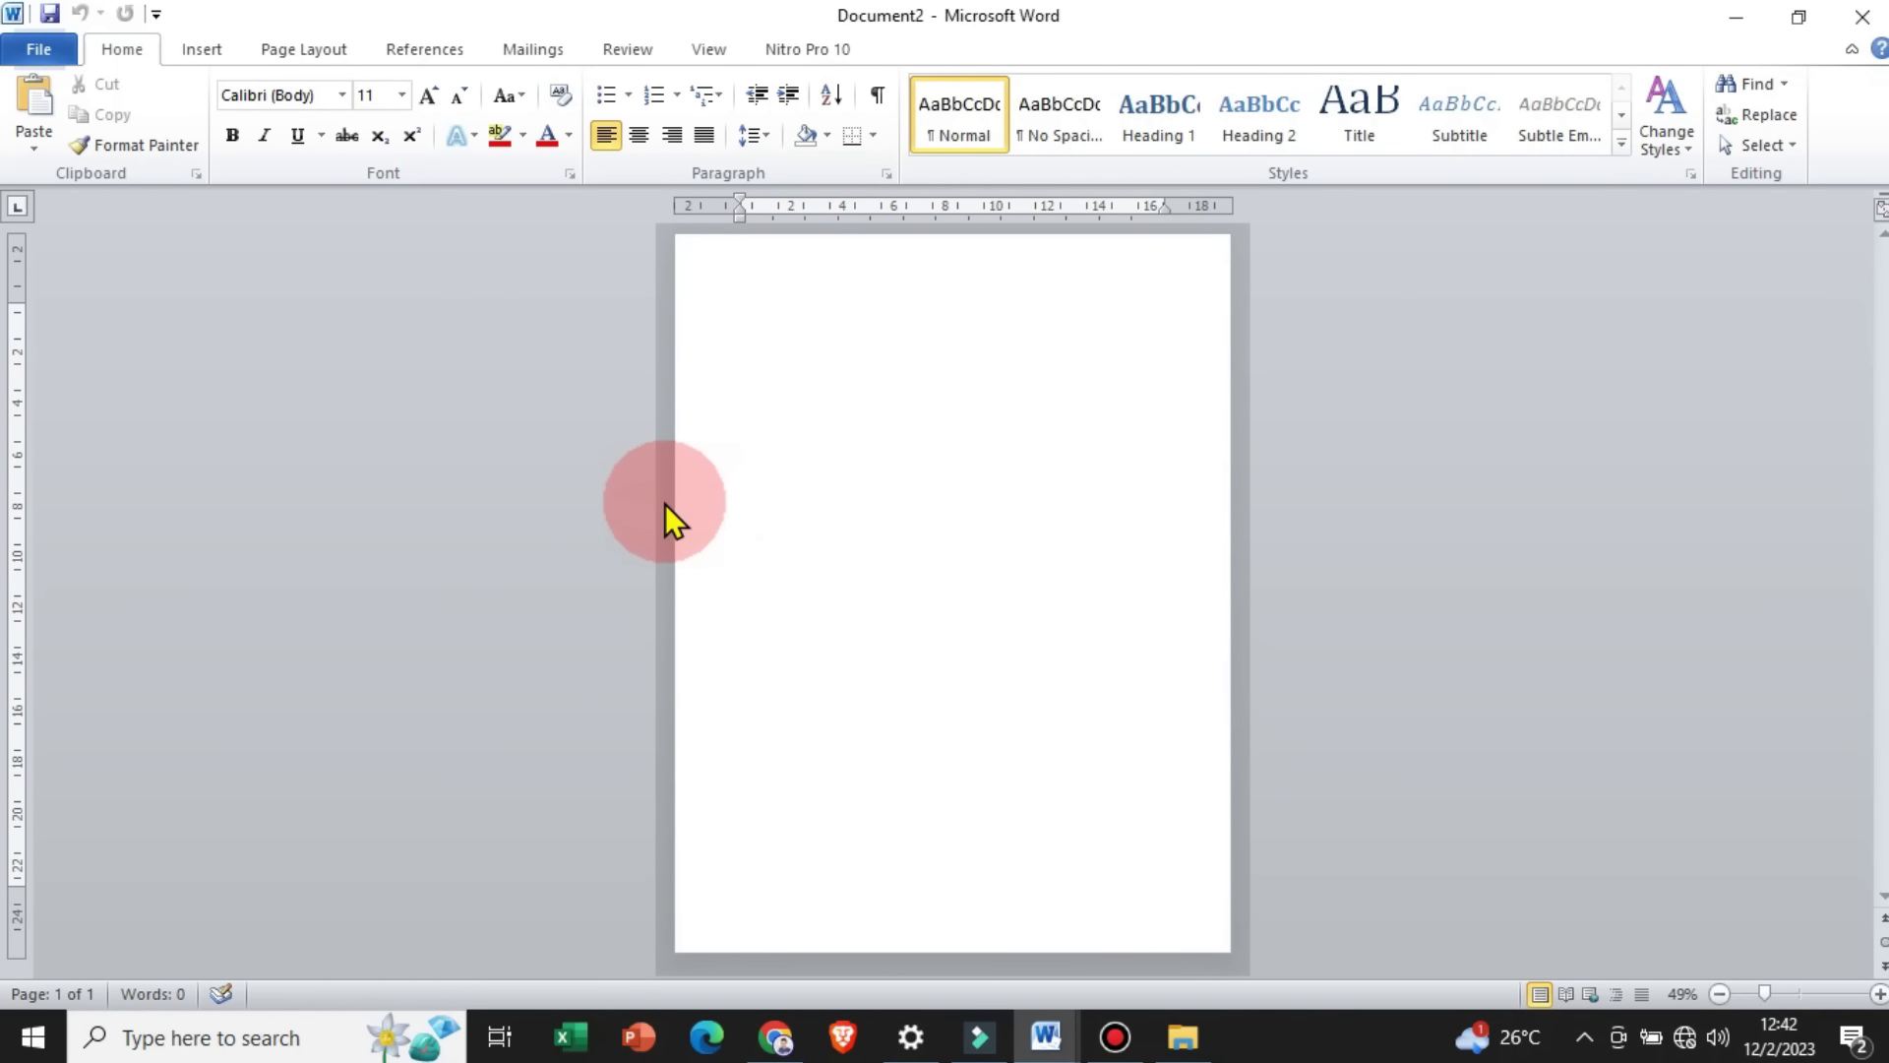
{"action": "left_click", "coordinate": [39, 49]}
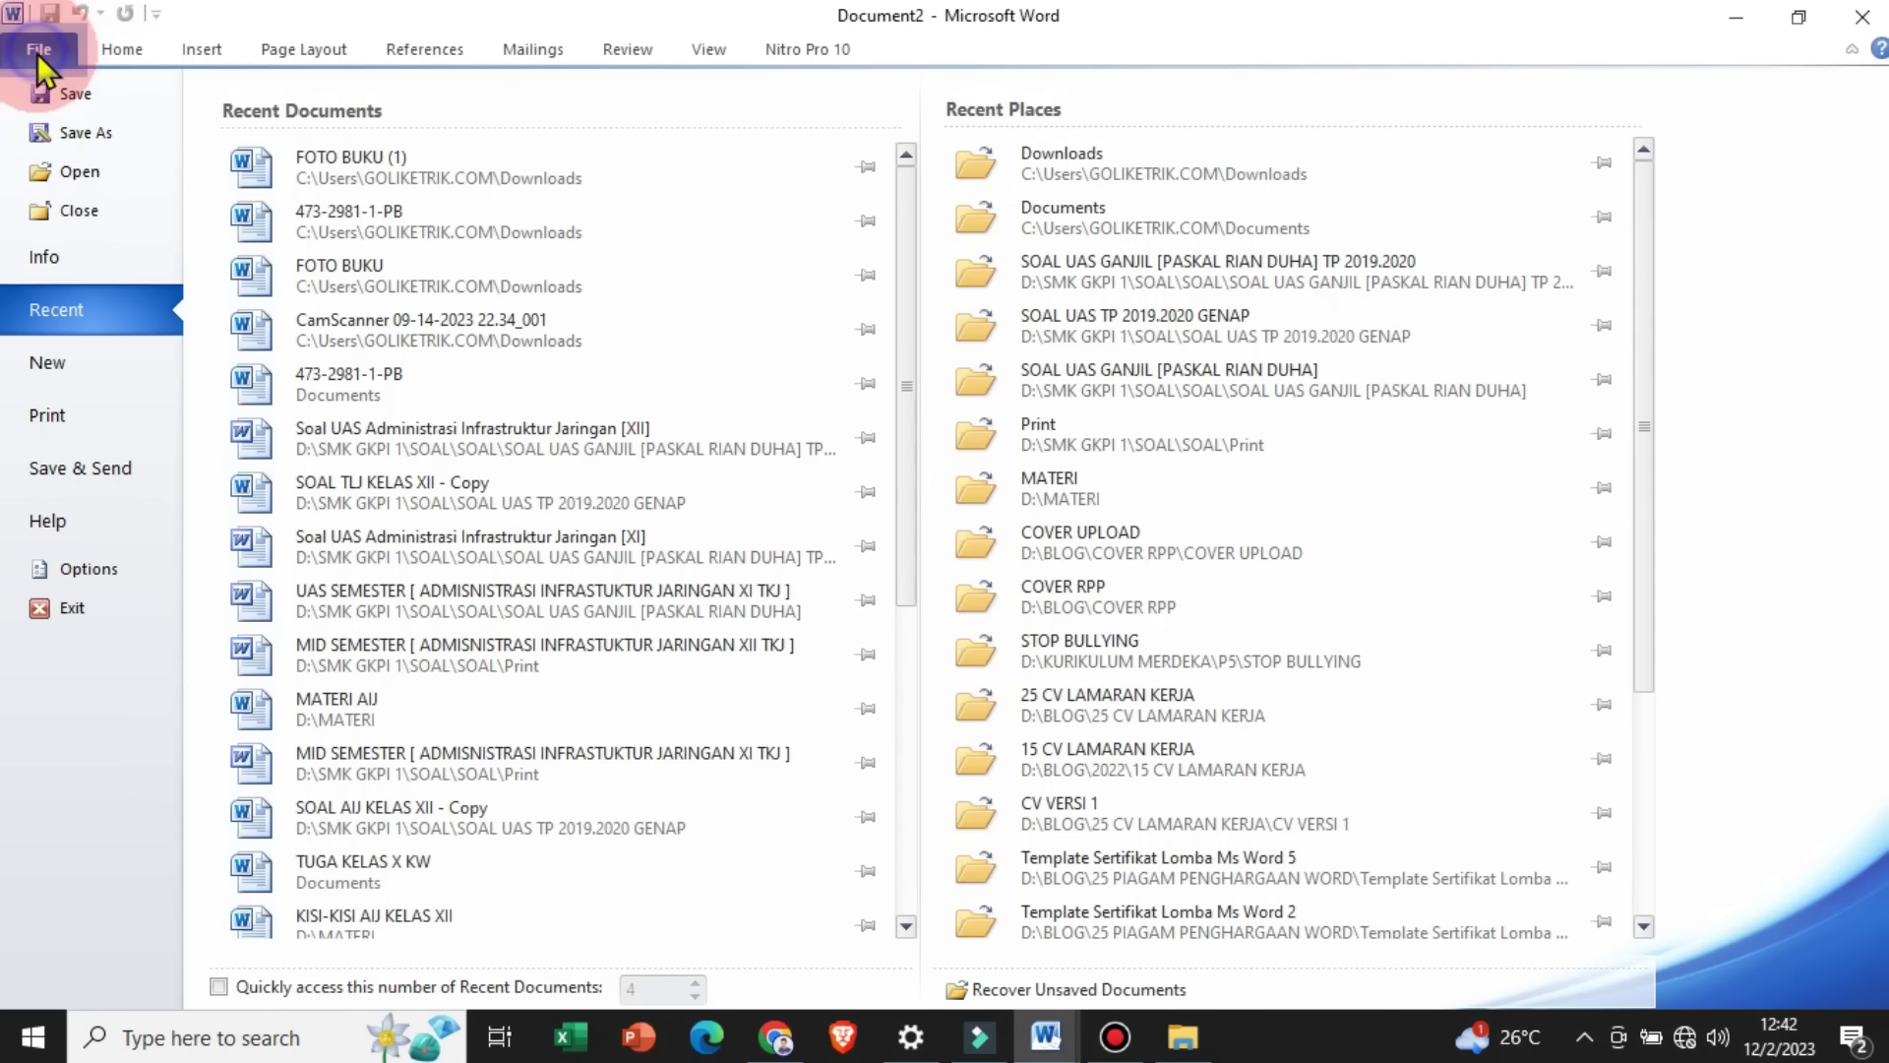
{"action": "left_click", "coordinate": [91, 411]}
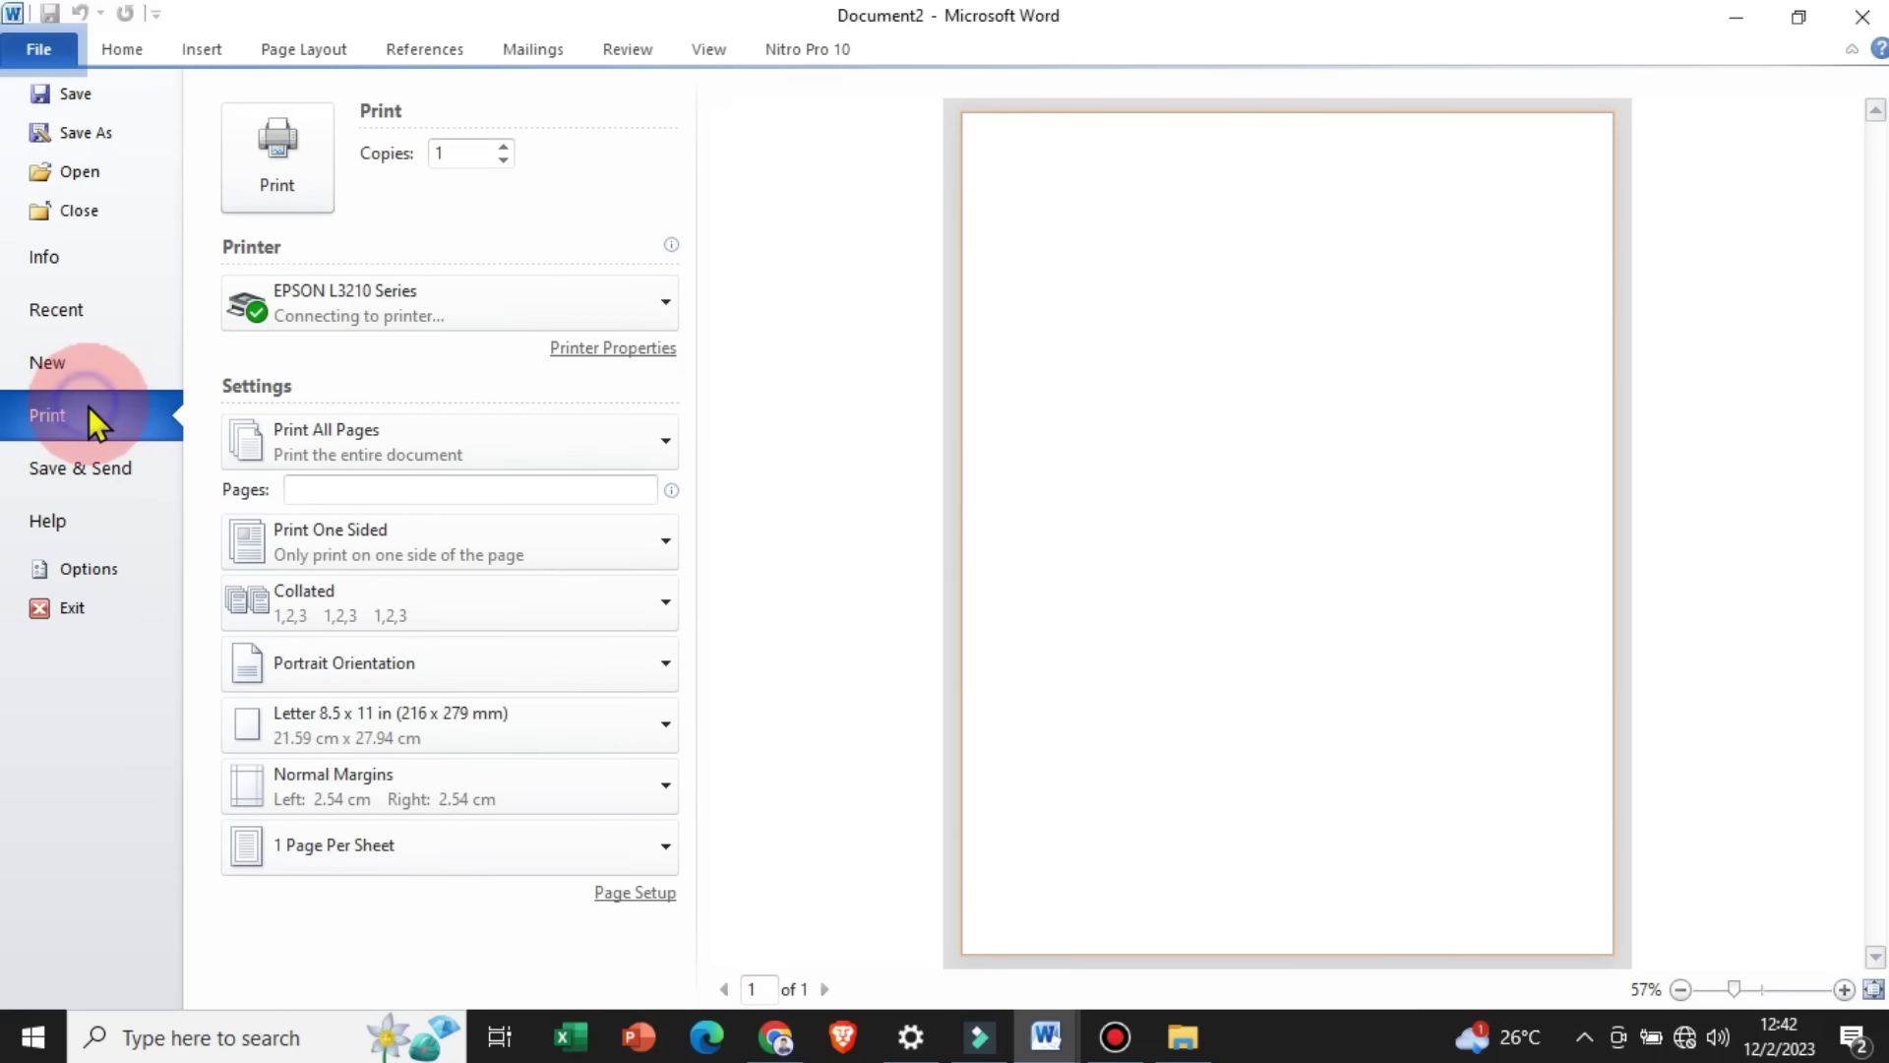
{"action": "left_click", "coordinate": [343, 296]}
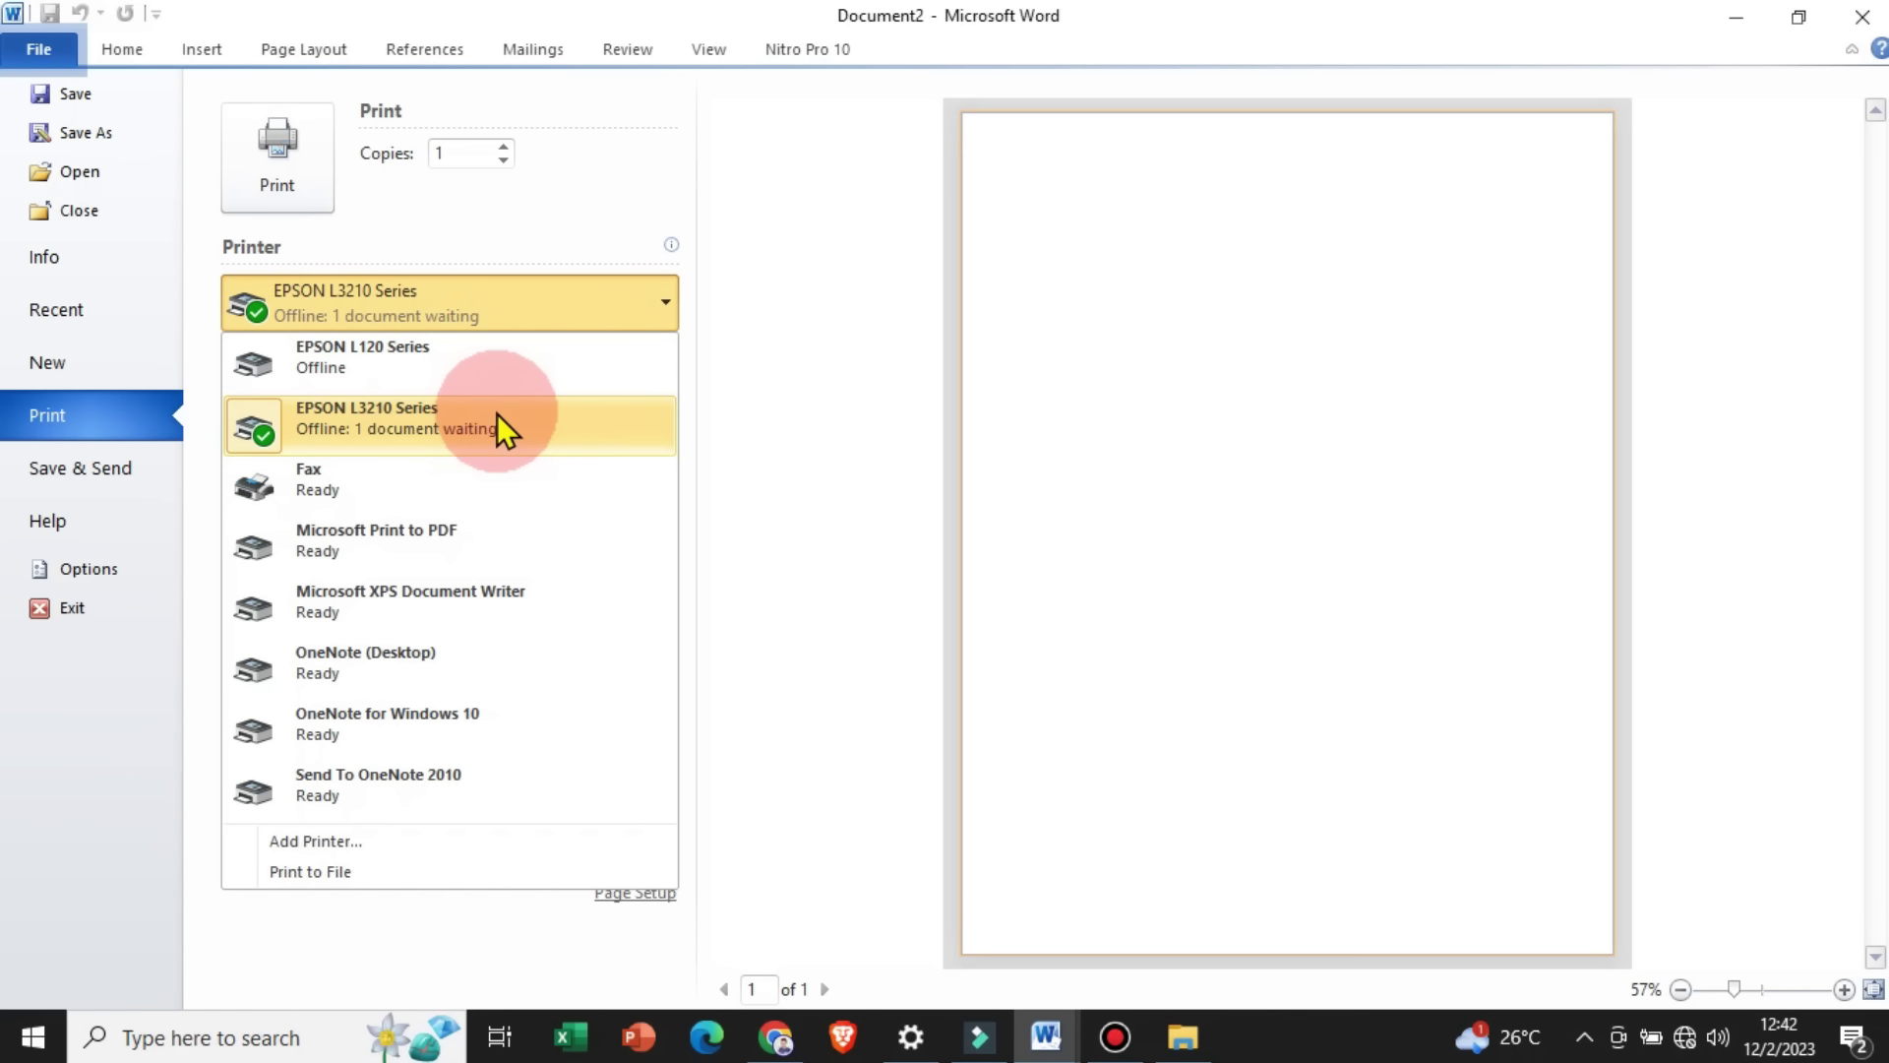
{"action": "left_click", "coordinate": [695, 380]}
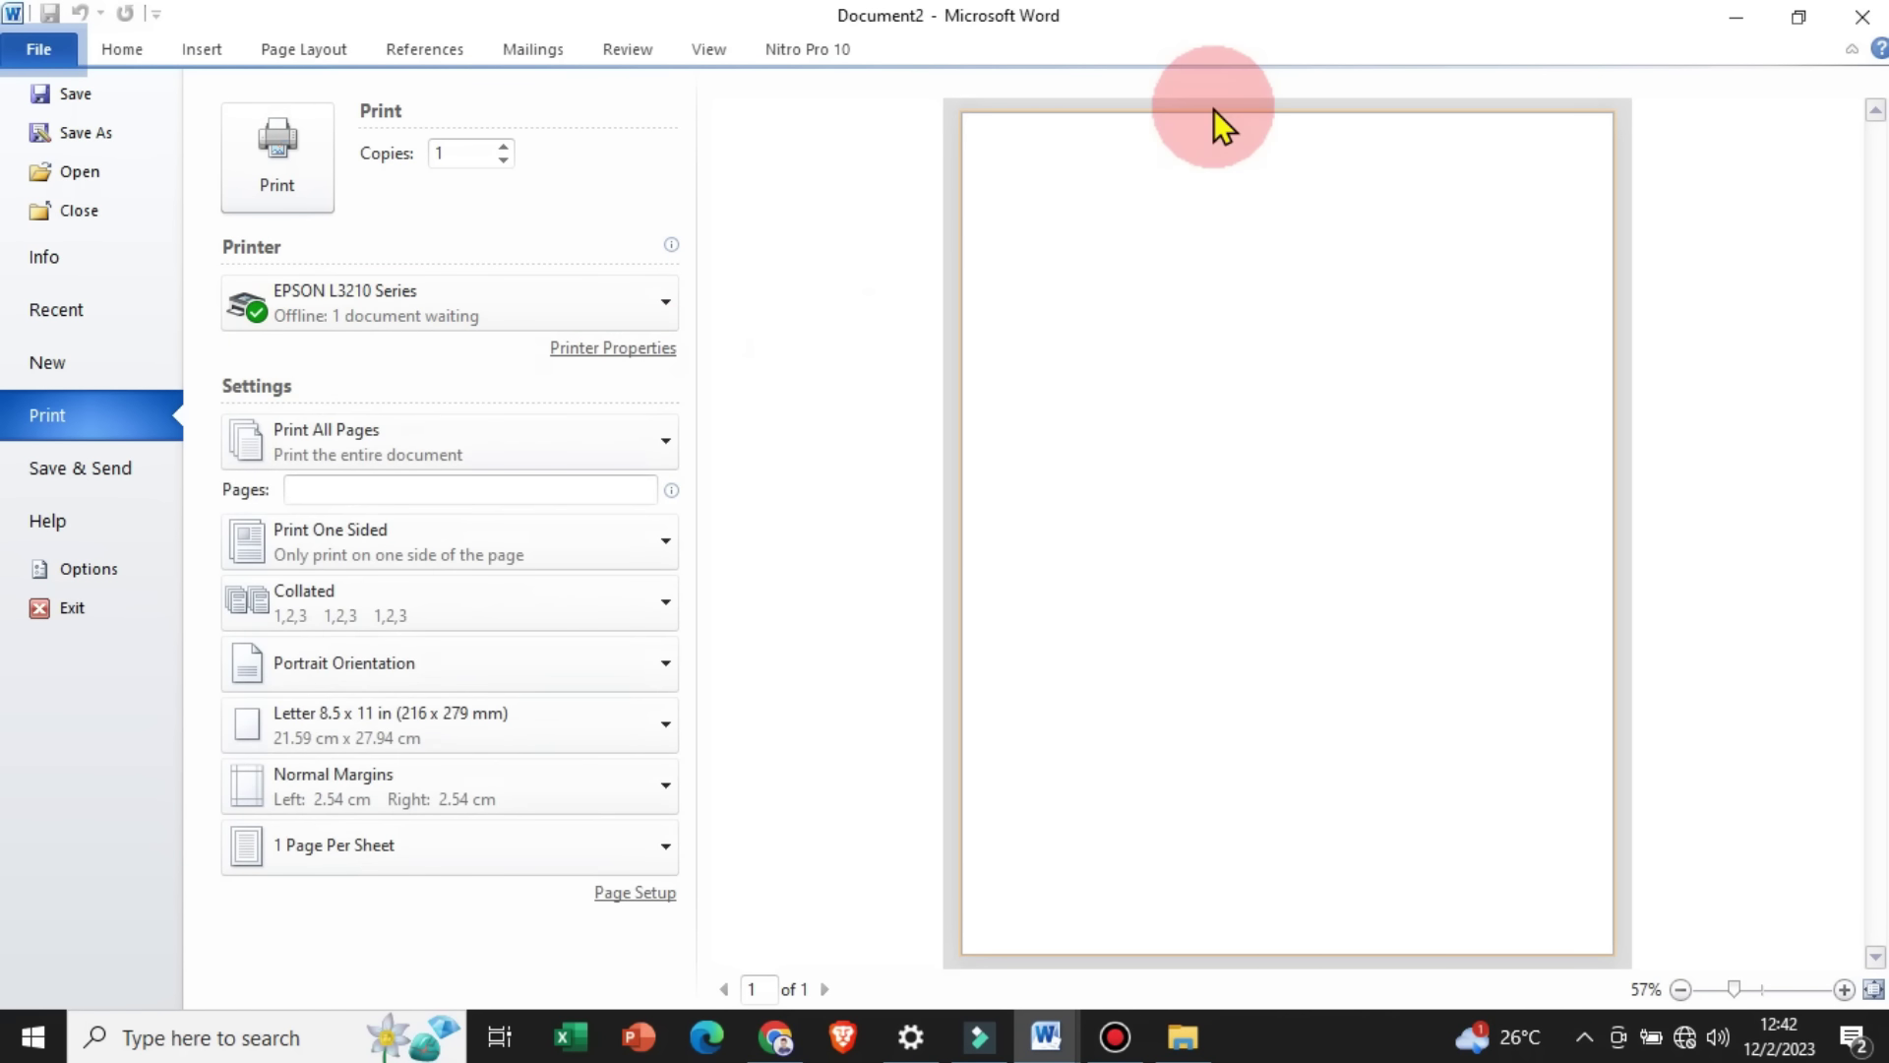
{"action": "left_click", "coordinate": [1736, 12]}
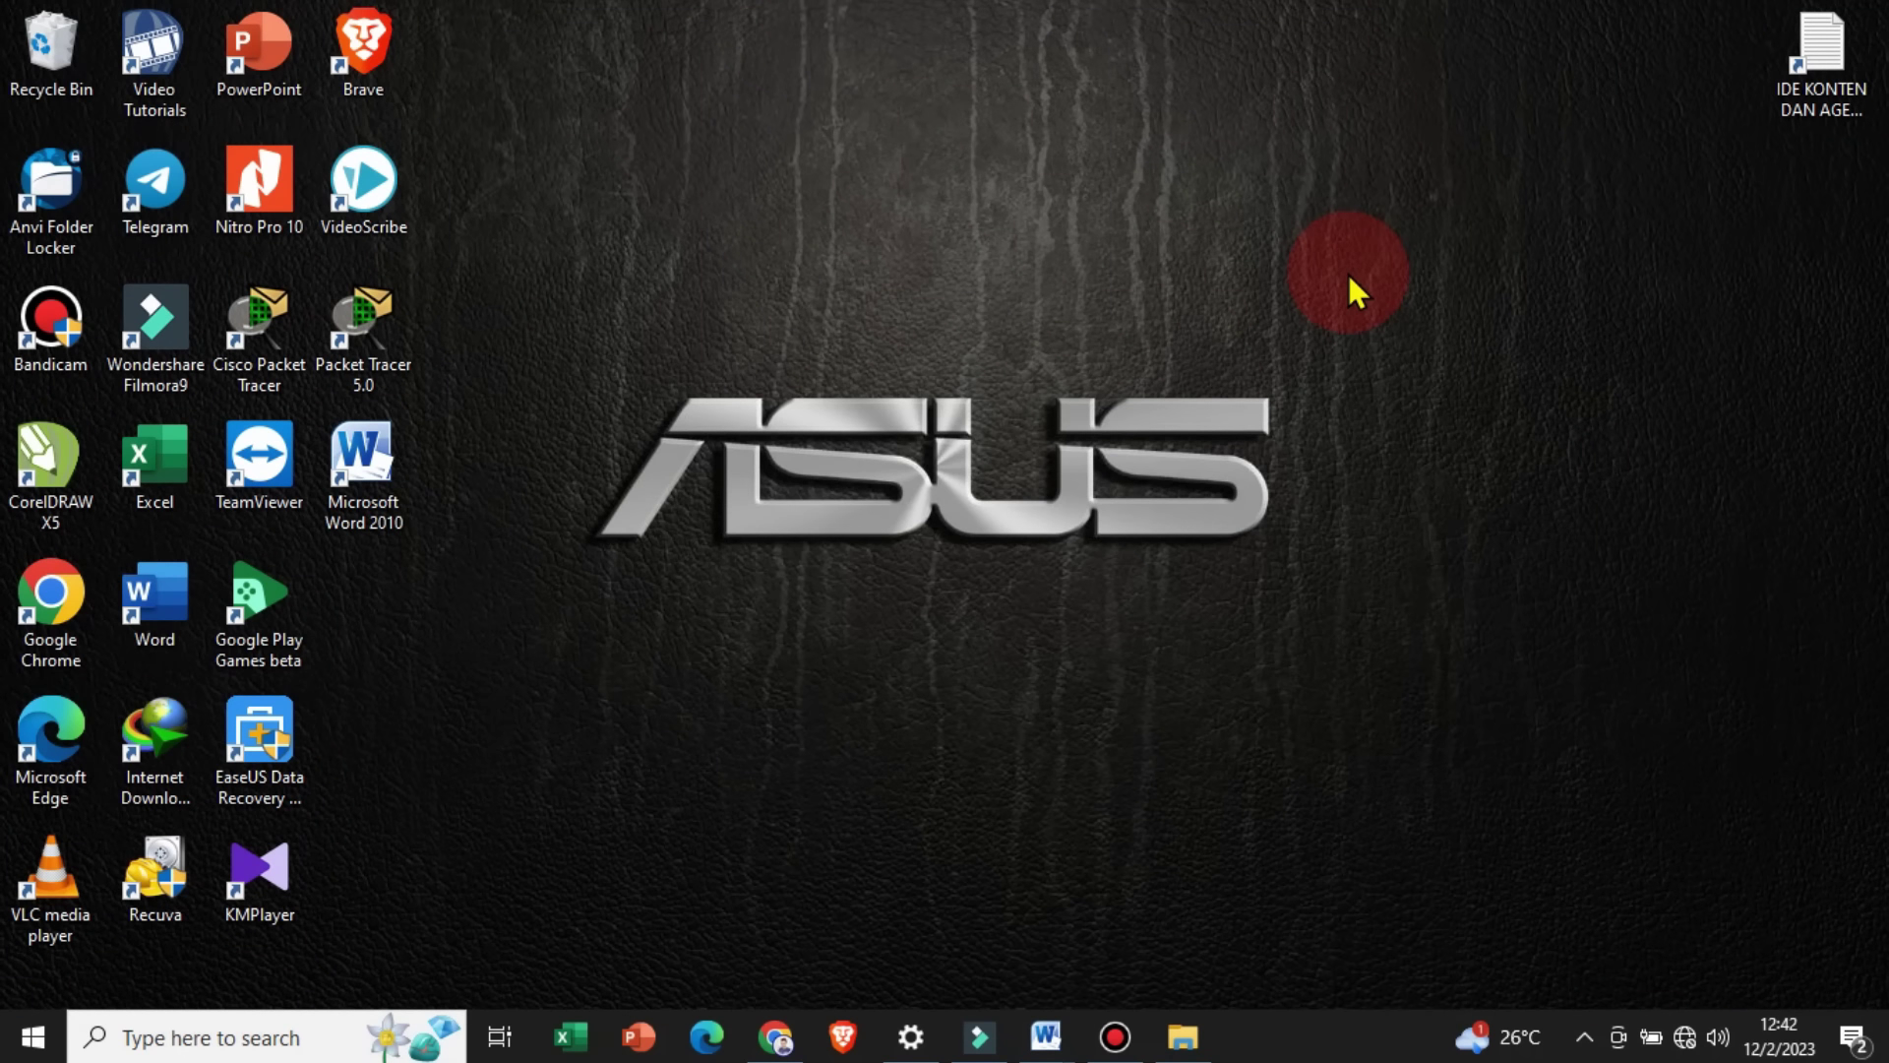